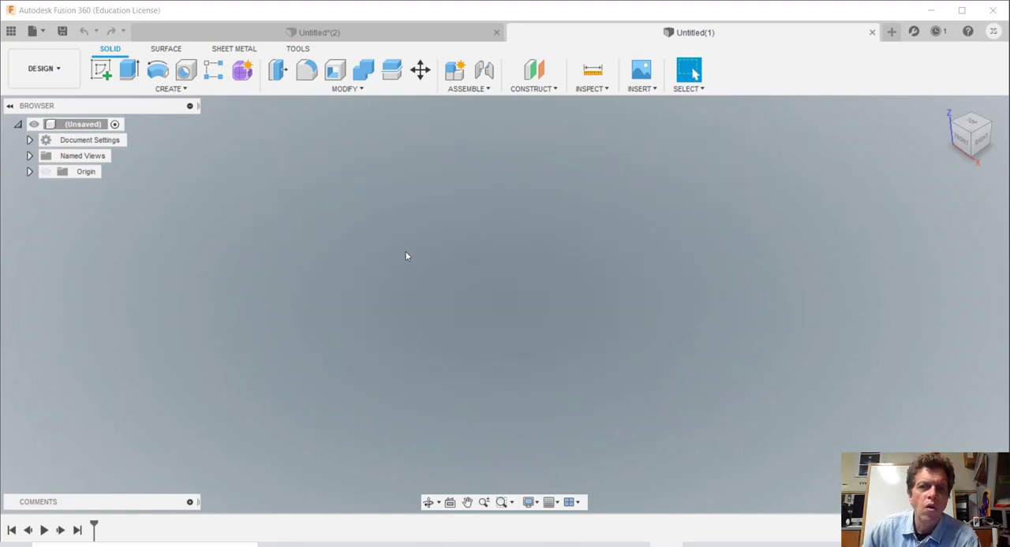
Step: Sketch a circle on the front plane, centred above and to the right of the origin, and finish the sketch
left_click(178, 89)
left_click(124, 117)
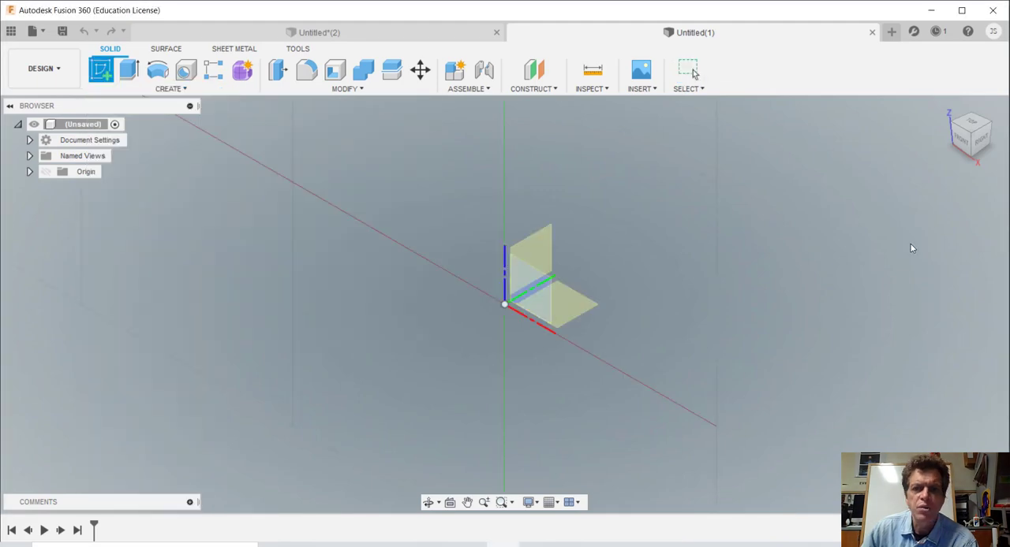
left_click(959, 143)
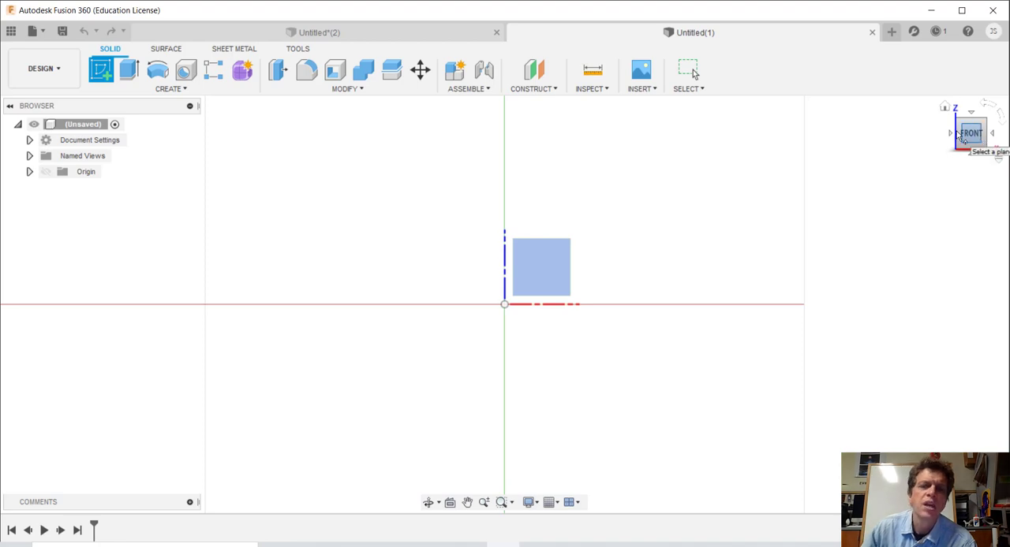
left_click(559, 270)
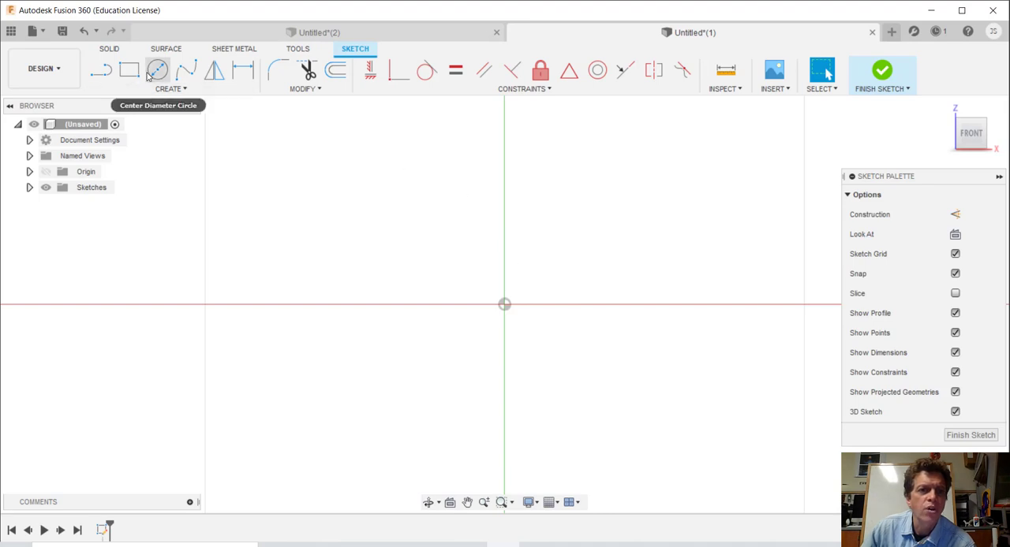
left_click(157, 70)
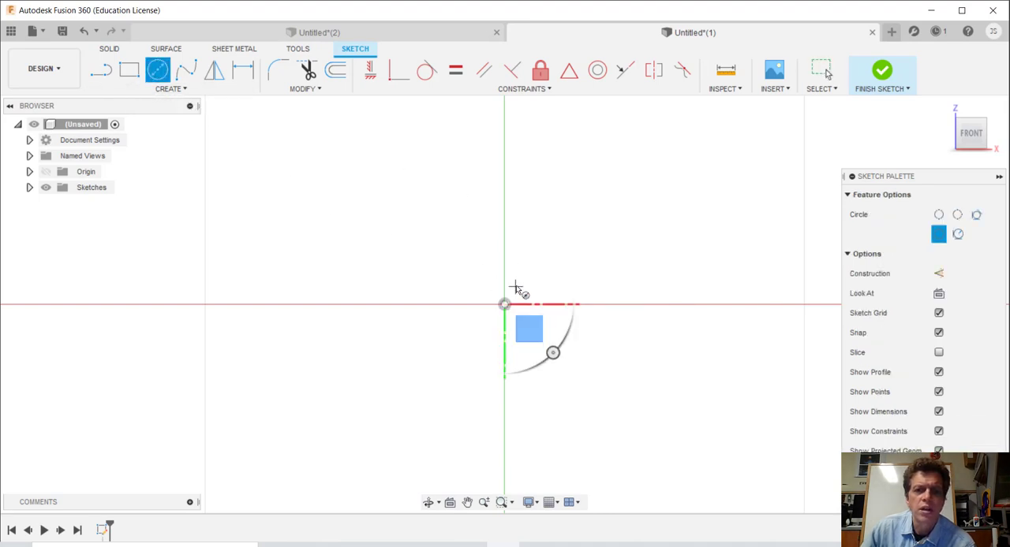
left_click(582, 242)
left_click(655, 326)
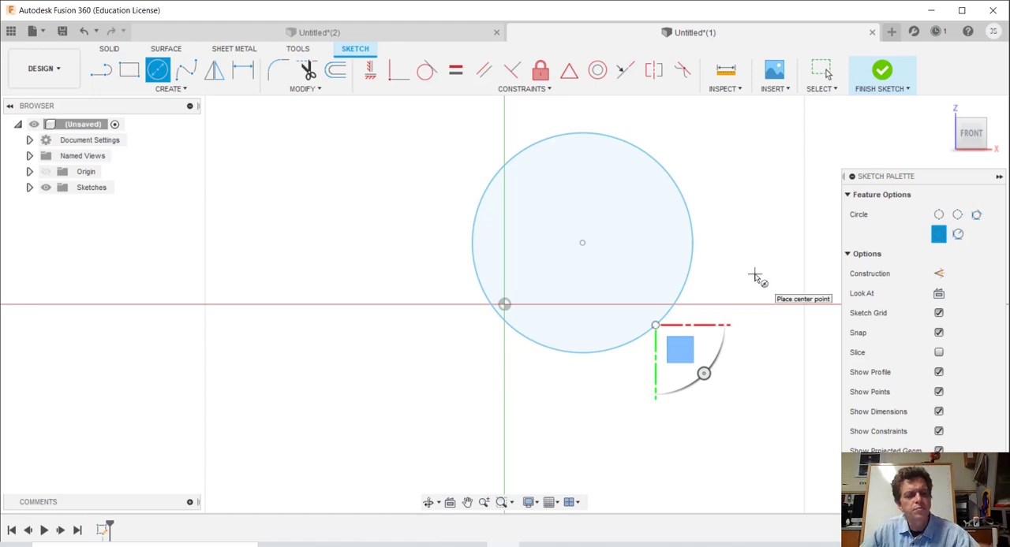
key("Escape")
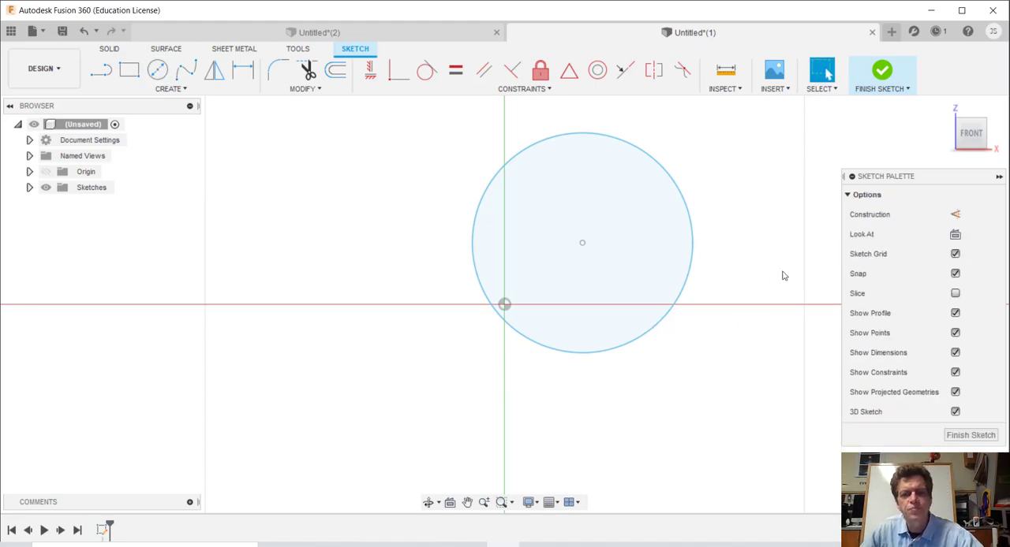
left_click(971, 118)
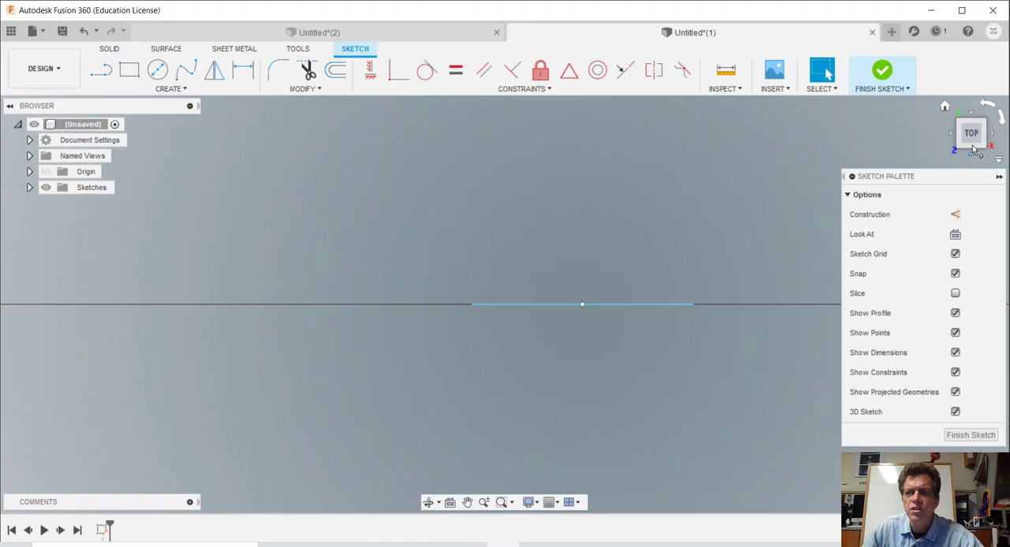
left_click(975, 148)
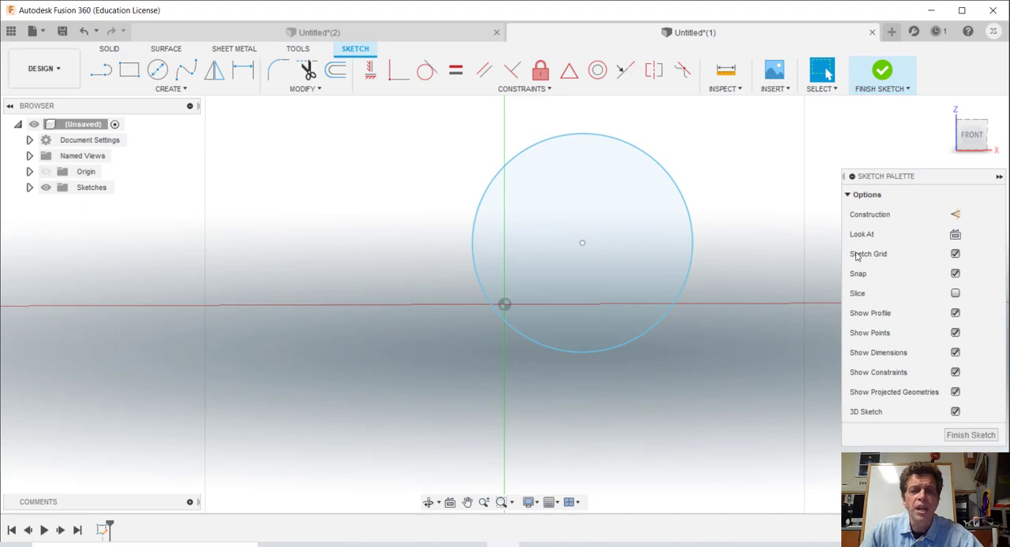
left_click(972, 131)
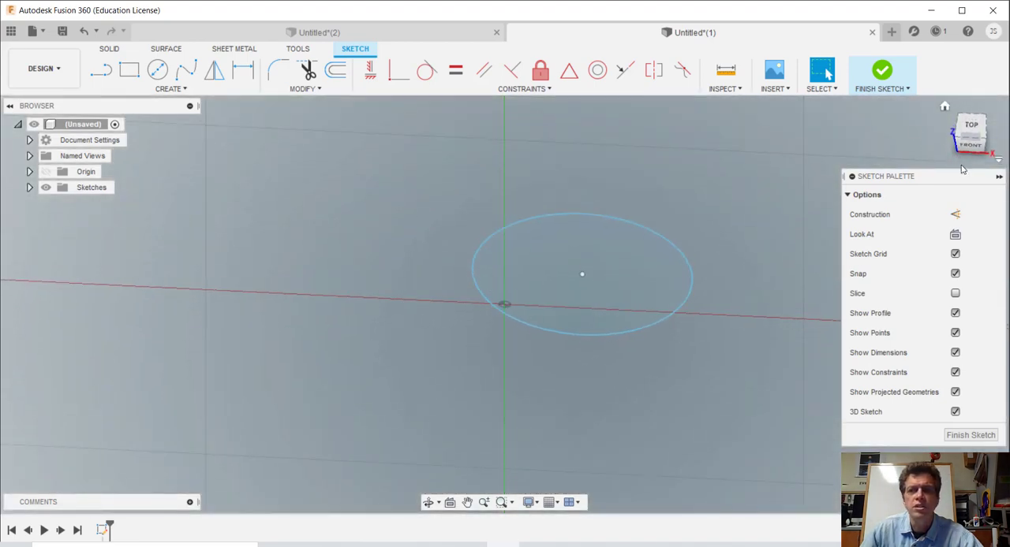
left_click(879, 79)
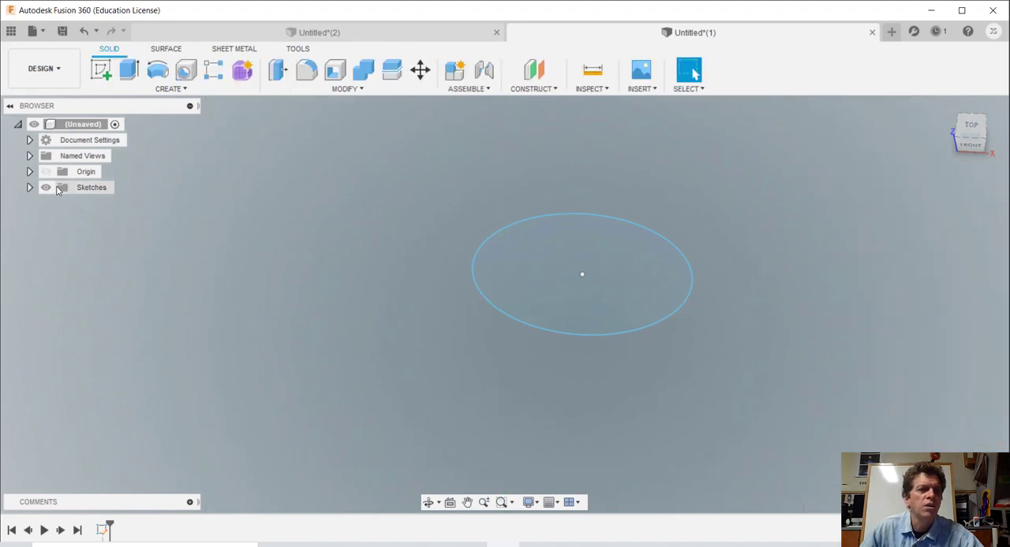
Step: Start a second sketch on the top plane and draw a circle centred up and to the right of the origin
left_click(169, 89)
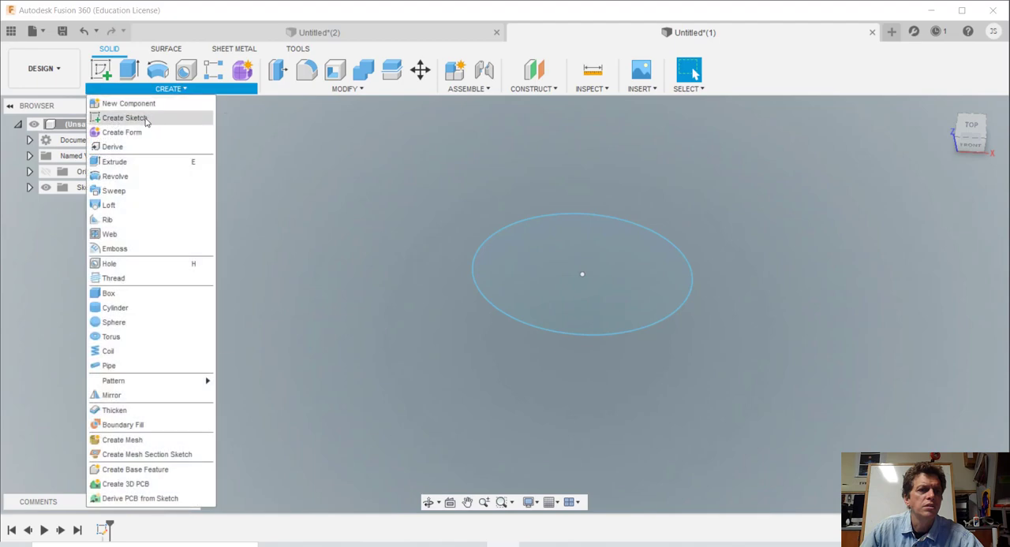
left_click(144, 120)
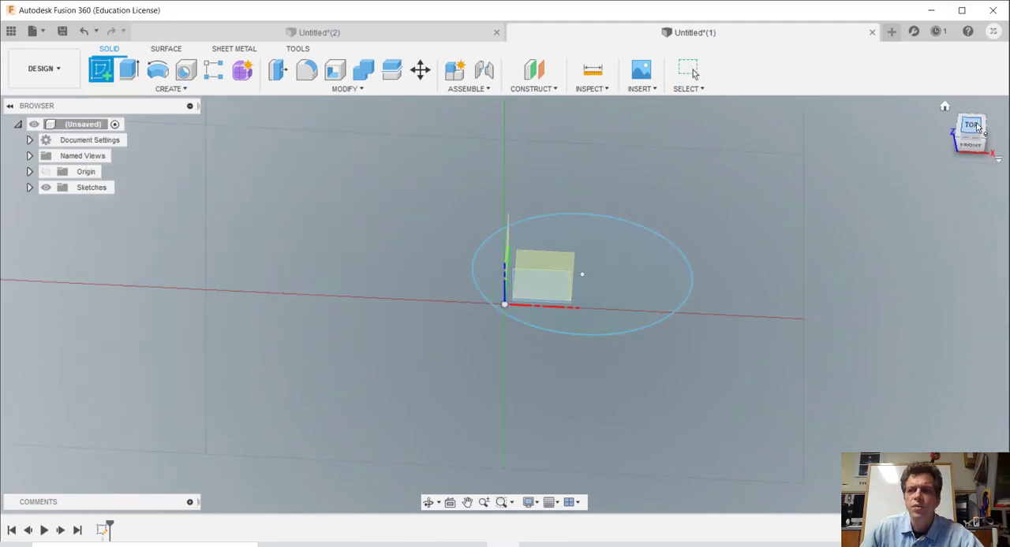
left_click(975, 126)
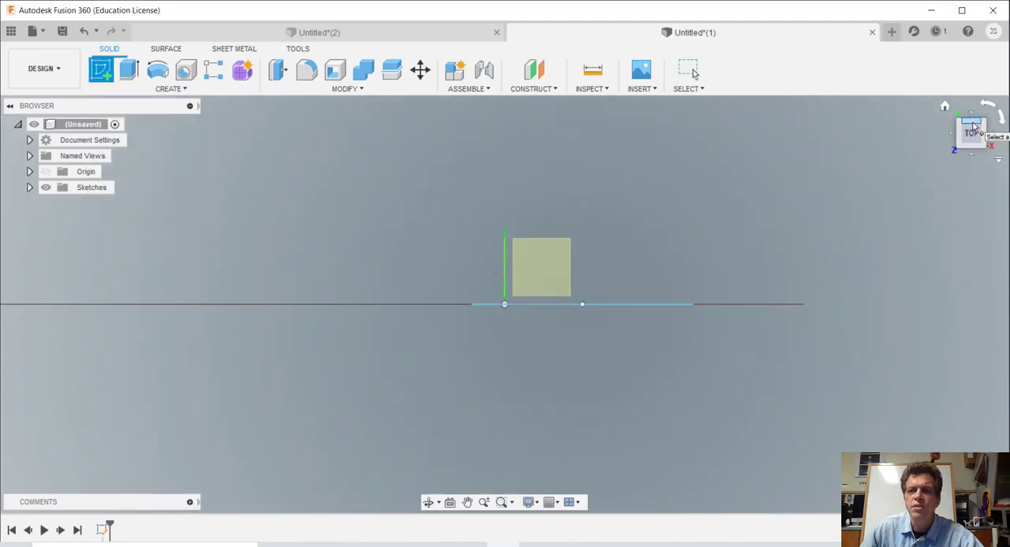
left_click(569, 234)
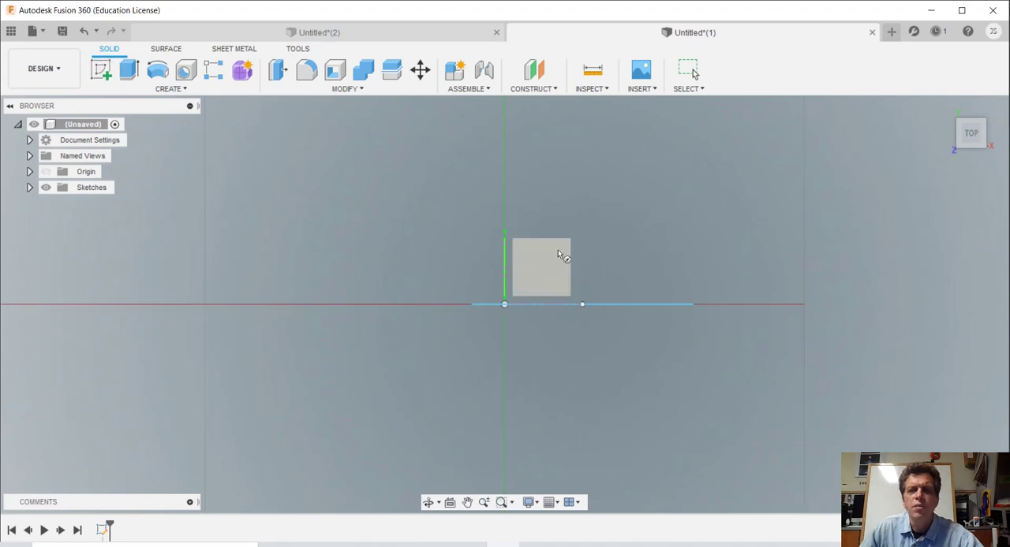
key("c")
left_click(633, 224)
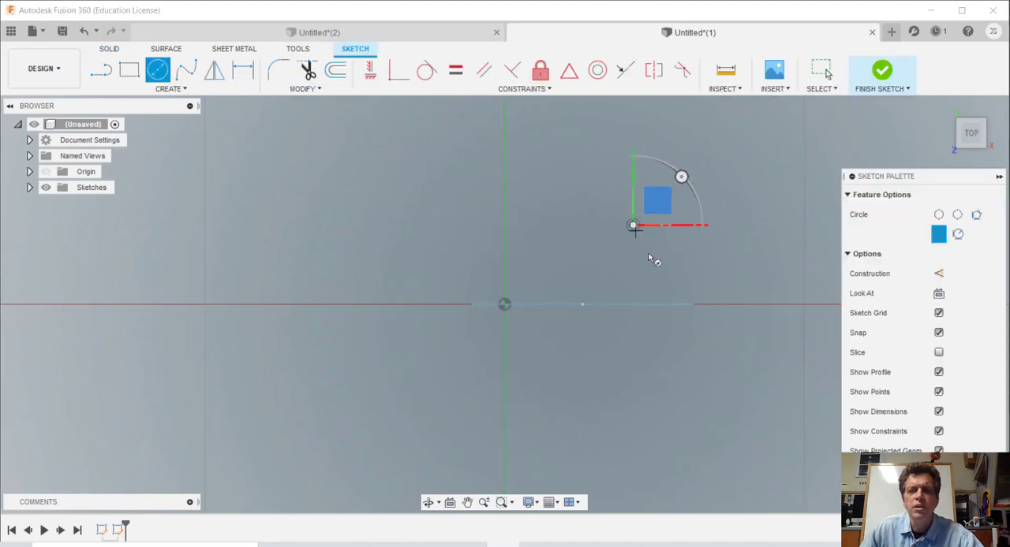
left_click(706, 337)
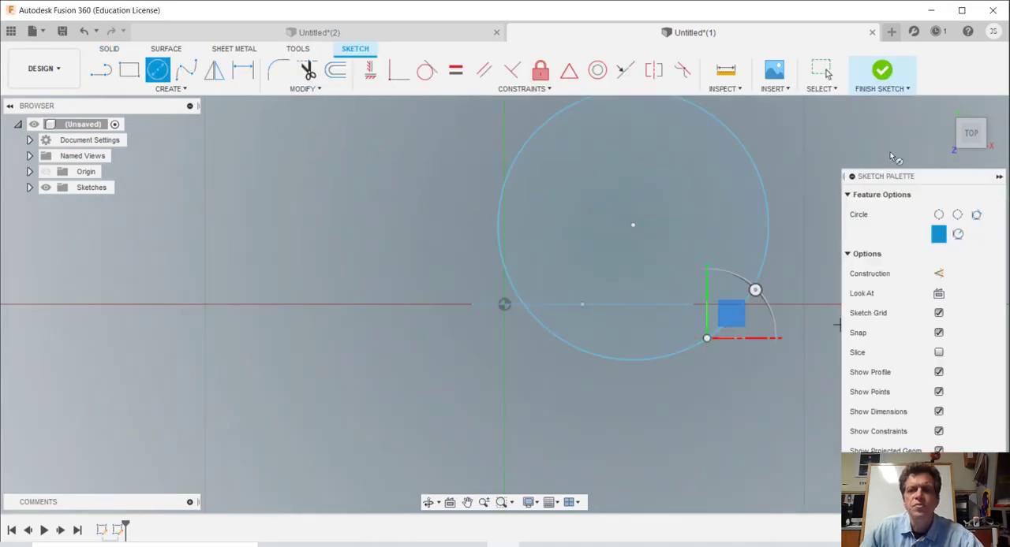
key("Escape")
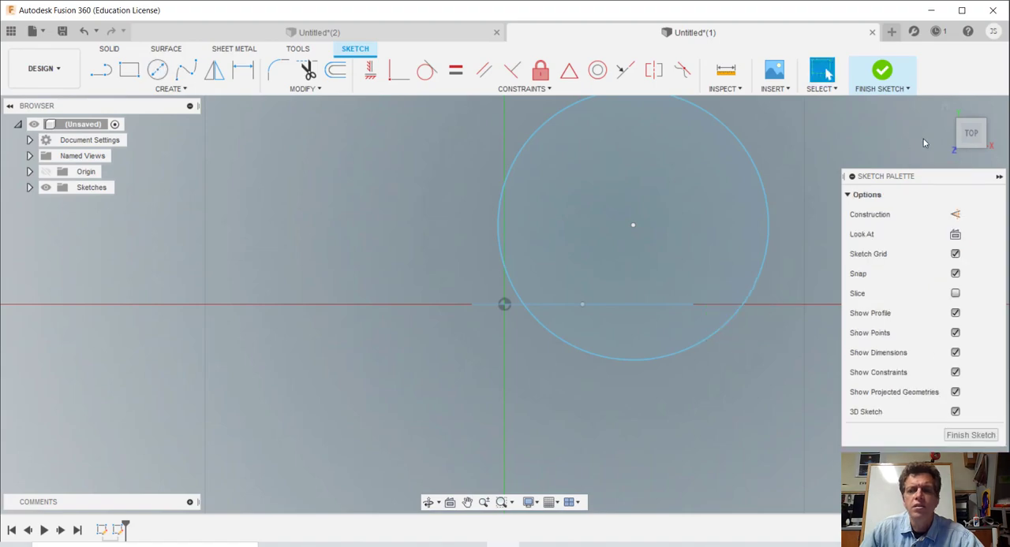
Step: Create an offset construction plane from Sketch2, placed above the front-plane circle's centre
left_click(971, 149)
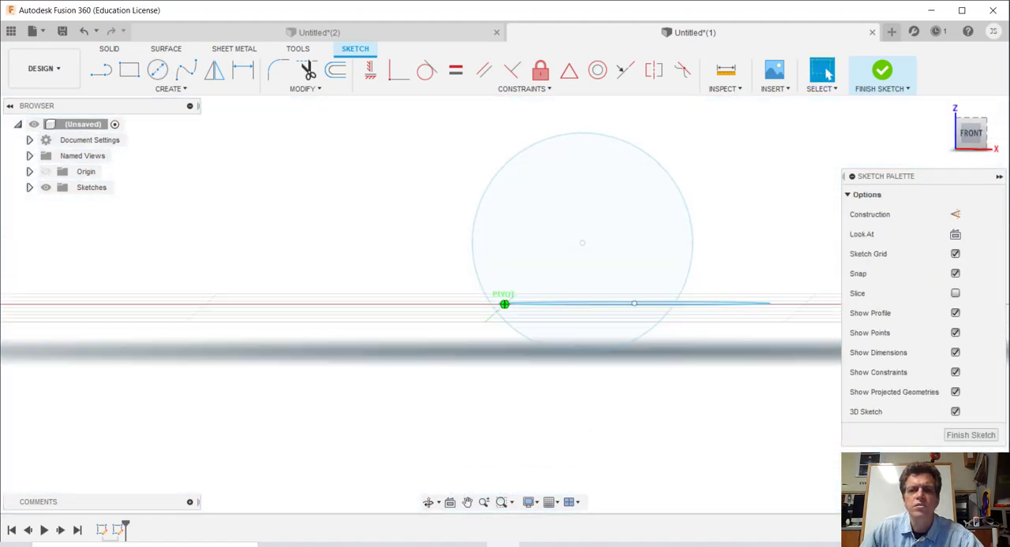
mouse_move(971, 136)
left_mouse_down()
mouse_move(903, 140)
mouse_move(914, 153)
mouse_move(940, 147)
mouse_move(945, 191)
mouse_move(952, 141)
mouse_move(947, 187)
left_mouse_up()
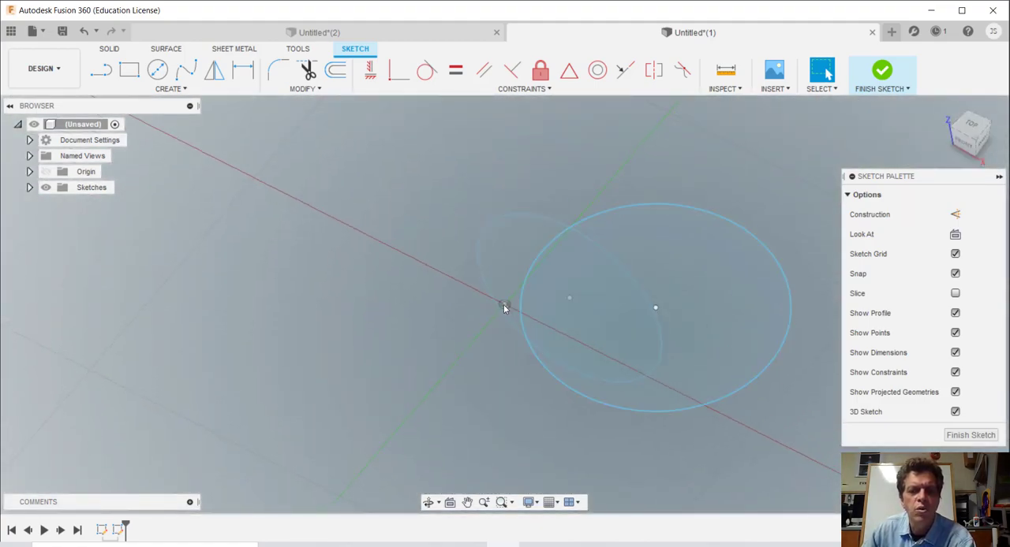
left_click(976, 141)
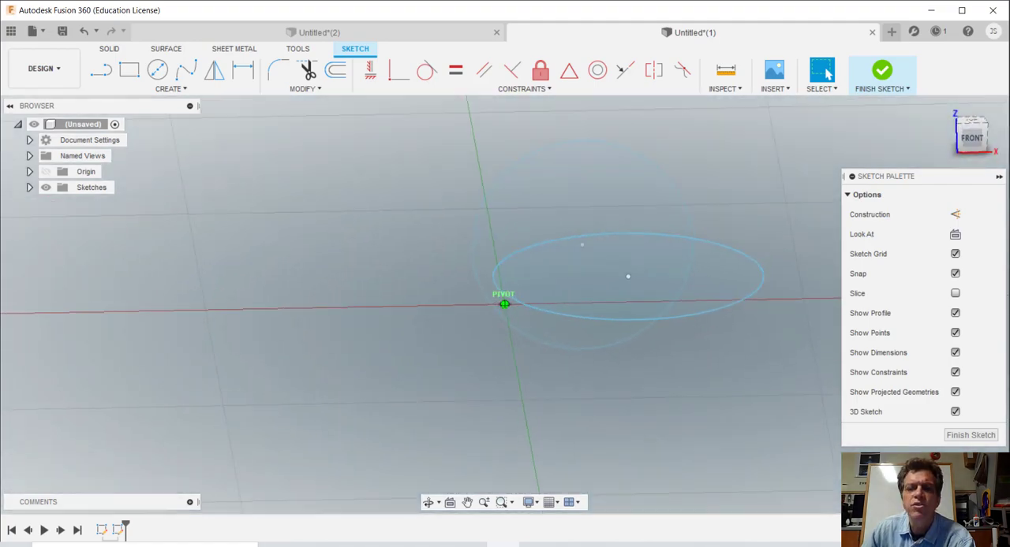
mouse_move(505, 304)
middle_mouse_down("shift")
mouse_move(508, 325)
mouse_move(473, 241)
mouse_move(457, 238)
mouse_move(475, 247)
middle_mouse_up("shift")
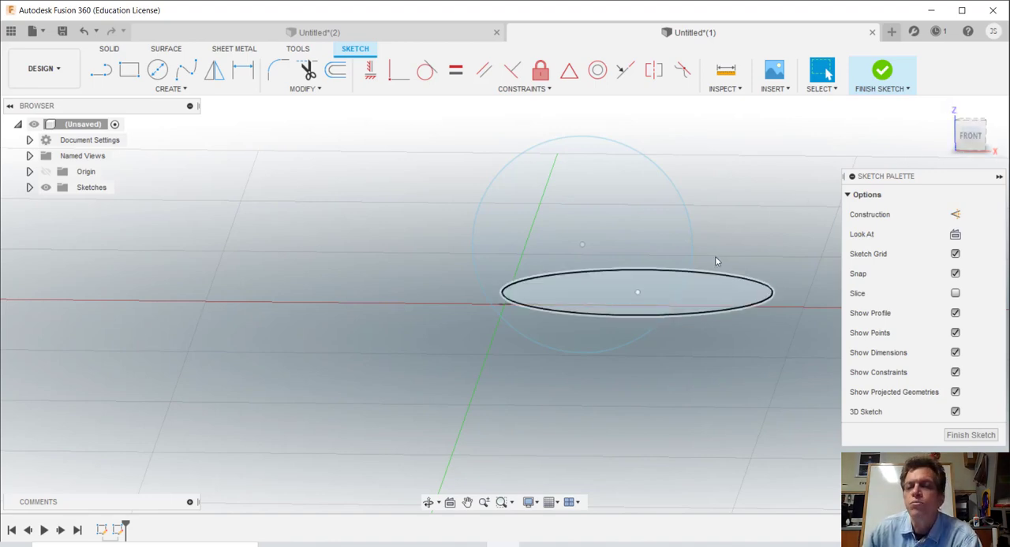
left_click(91, 189)
left_click(30, 190)
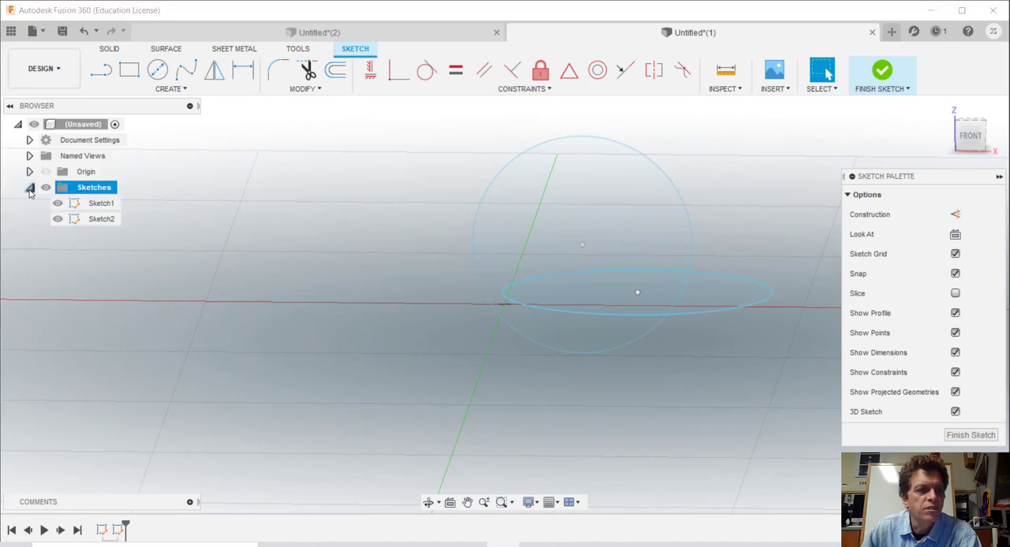
left_click(94, 220)
right_click(96, 223)
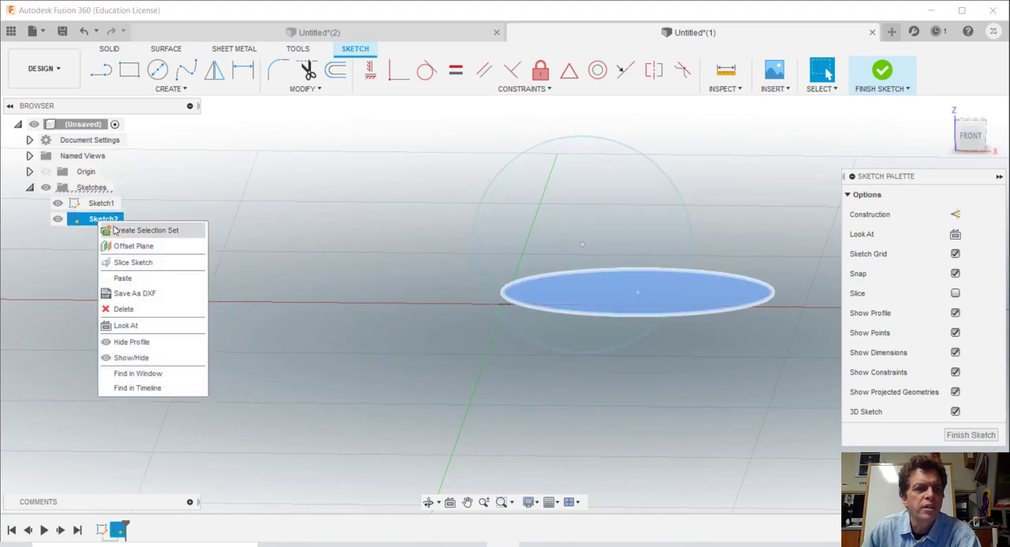
left_click(127, 247)
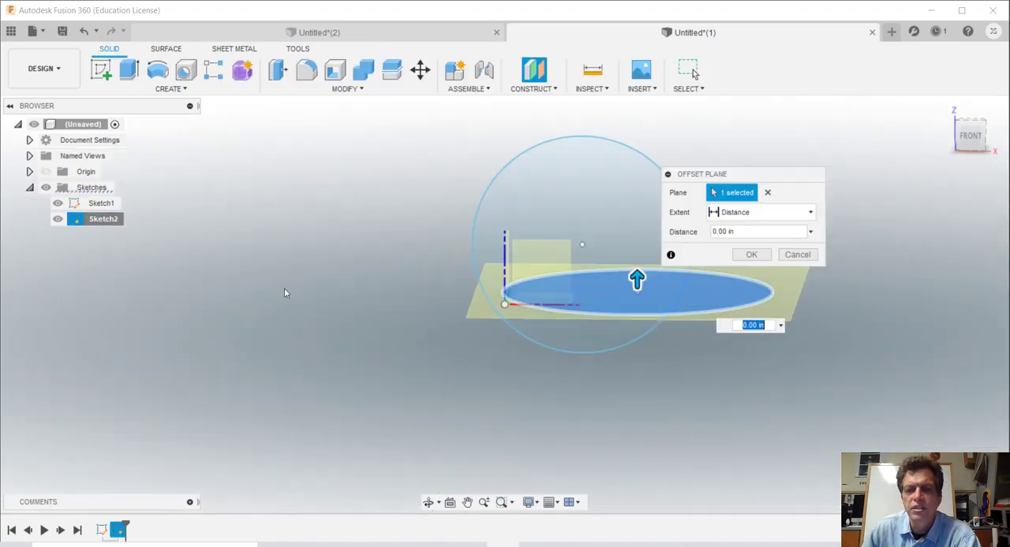
left_click_drag(636, 277, 637, 119)
left_click(752, 254)
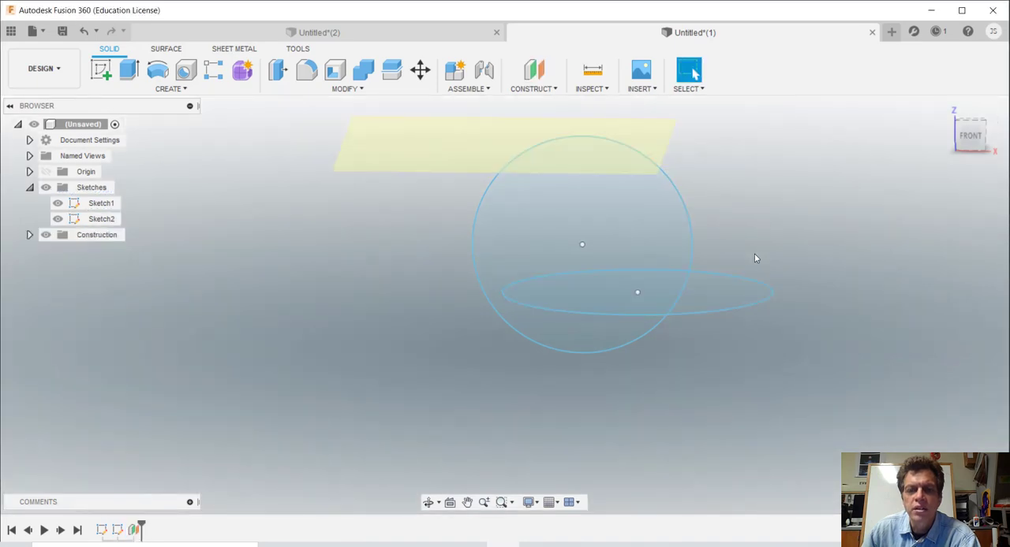
Step: Start a sketch on the offset plane and draw a circle about 10.56 in in diameter
key("c")
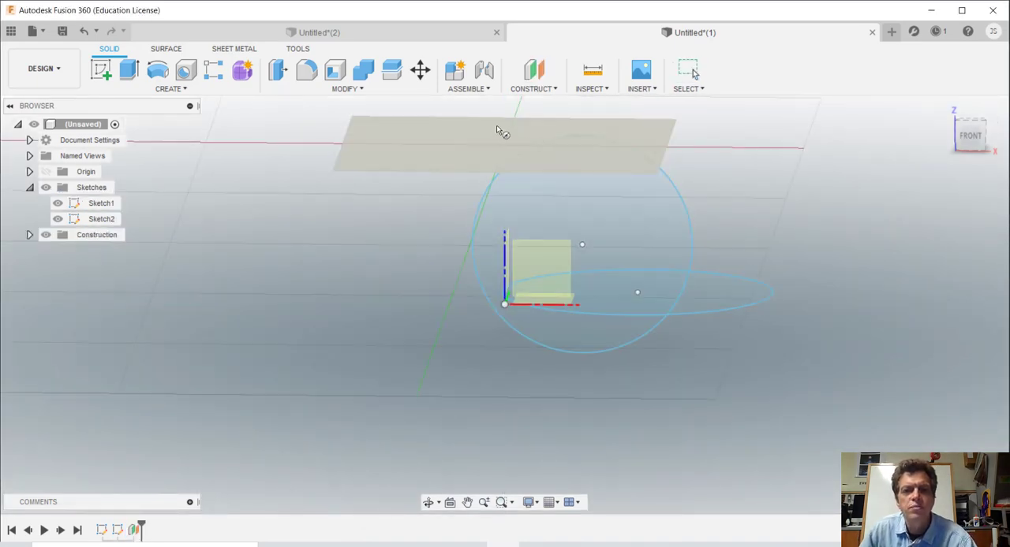
left_click(474, 165)
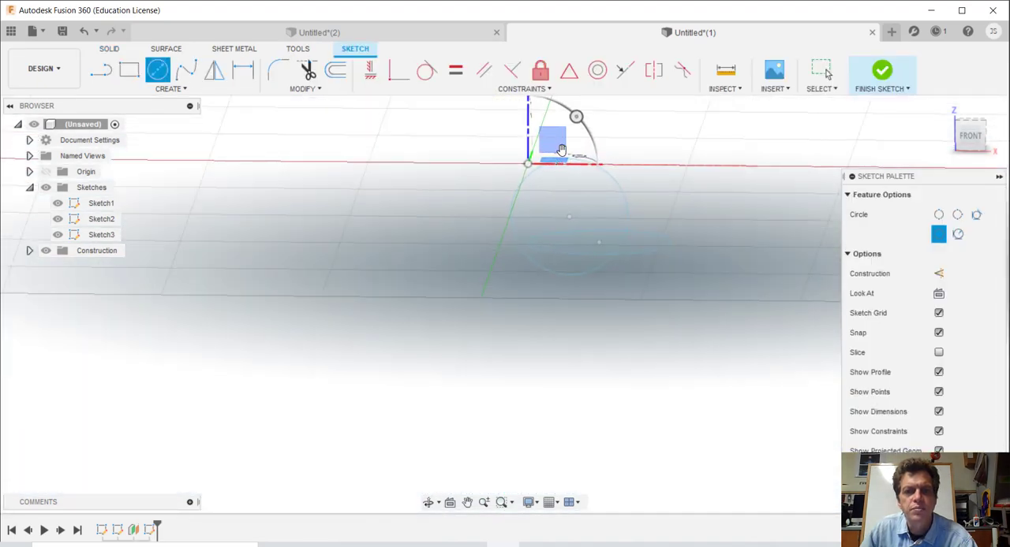
left_click(617, 147)
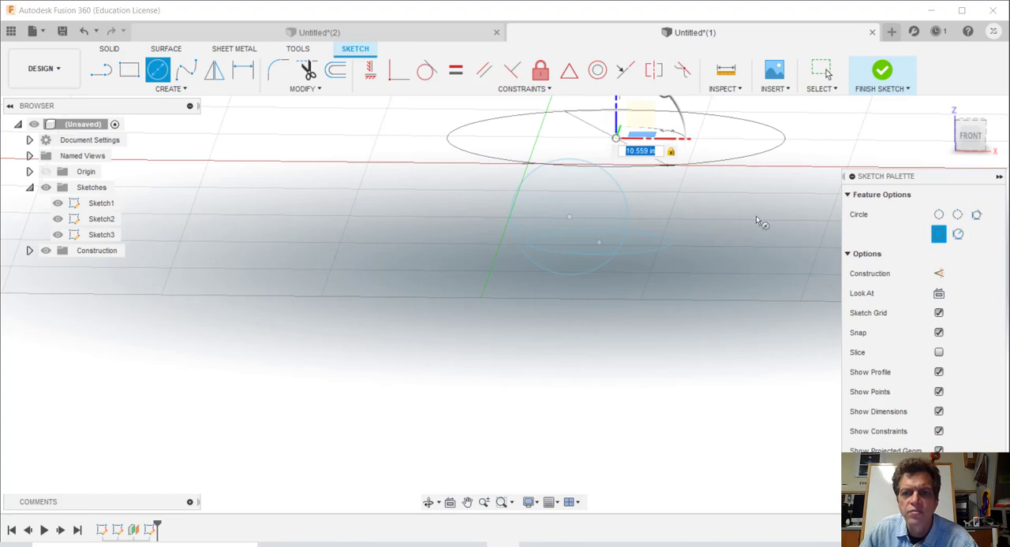
key("Return")
key("Escape")
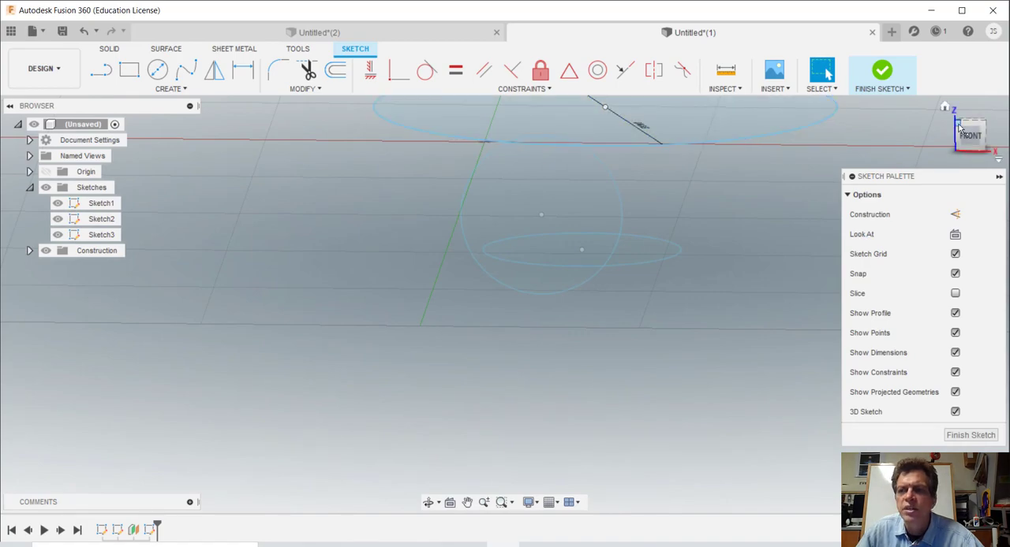
Step: Move the circle on the offset plane 0.50 in upward along Z, off its sketch plane
mouse_move(959, 126)
left_mouse_down()
mouse_move(959, 101)
mouse_move(926, 121)
mouse_move(941, 161)
mouse_move(955, 129)
mouse_move(966, 134)
mouse_move(957, 126)
left_mouse_up()
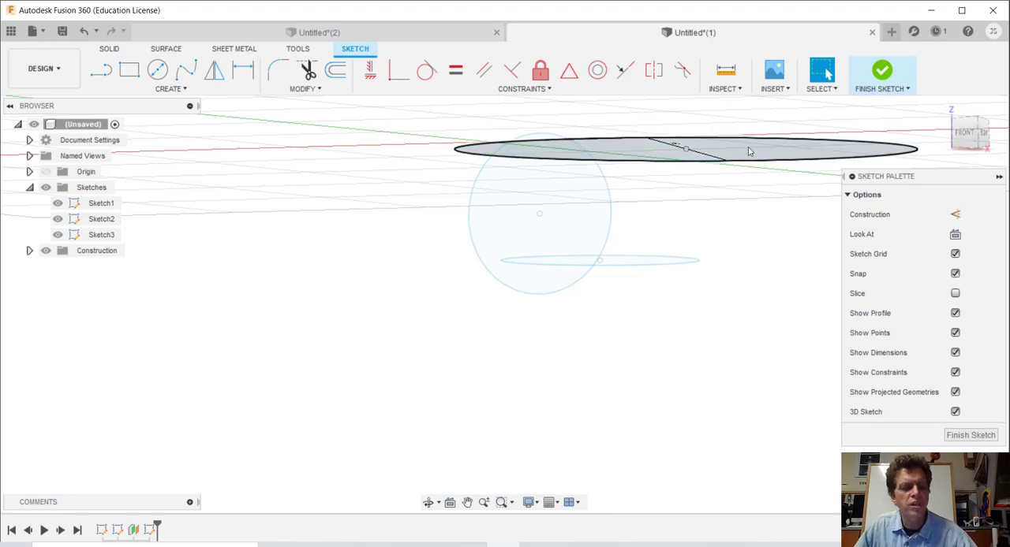
key("m")
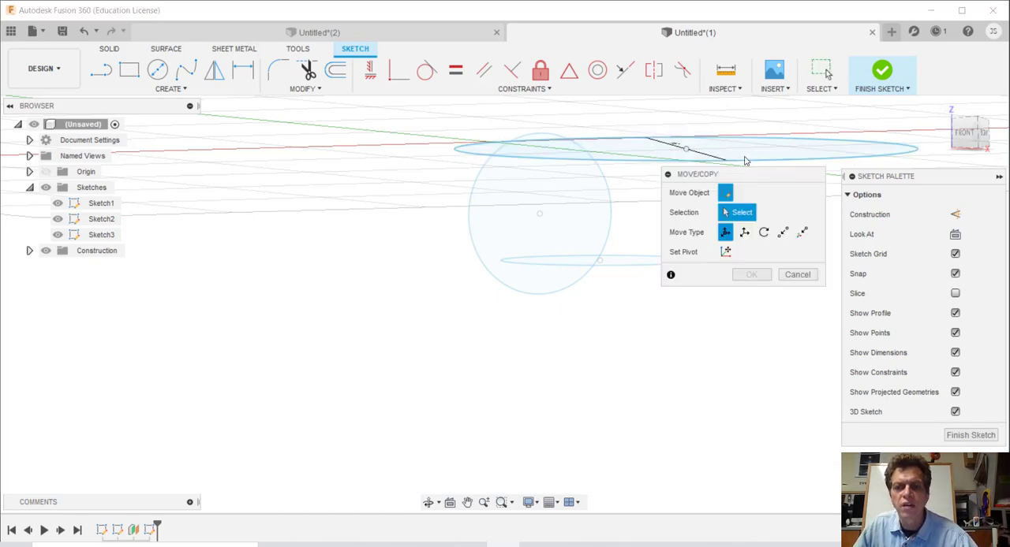
left_click(718, 159)
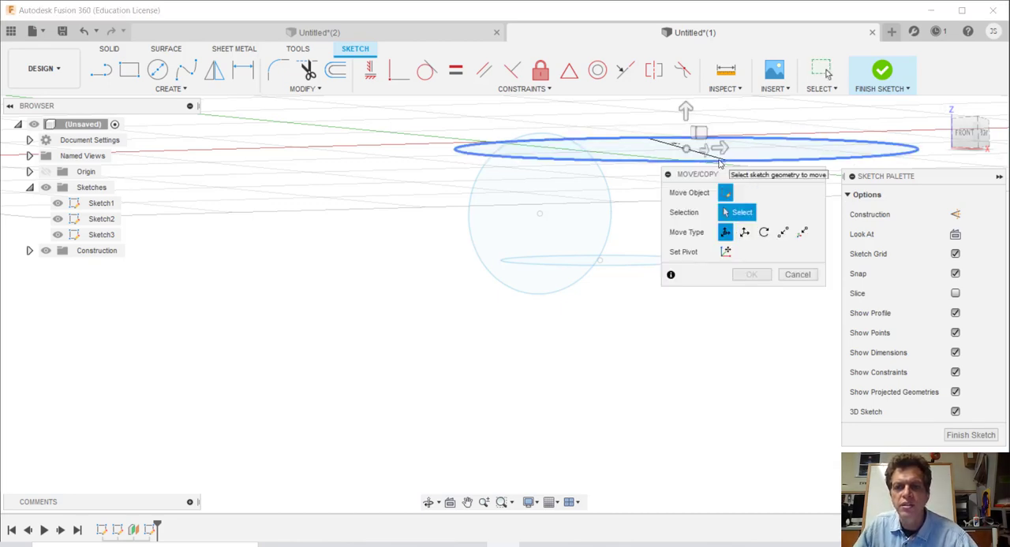
left_click_drag(684, 114, 689, 94)
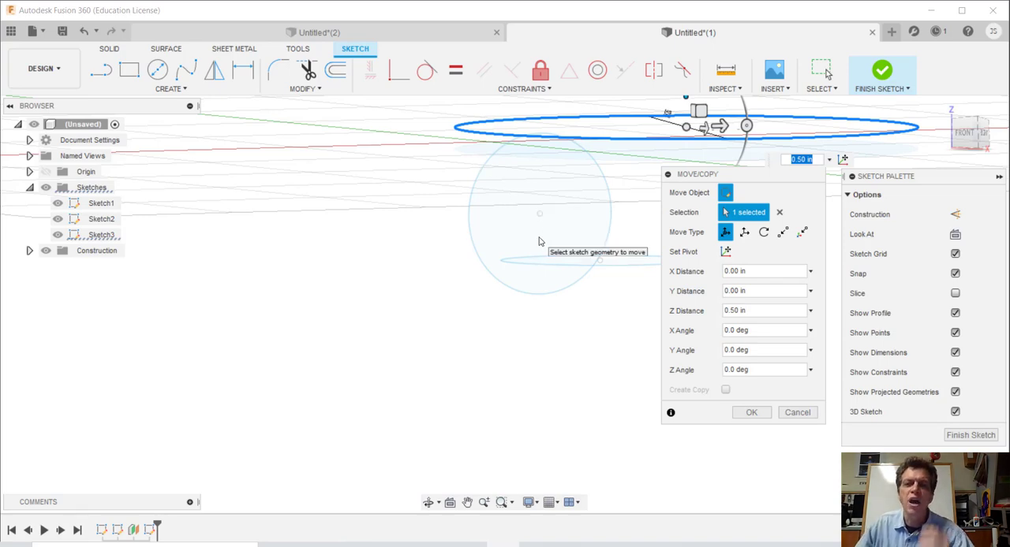
left_click(749, 412)
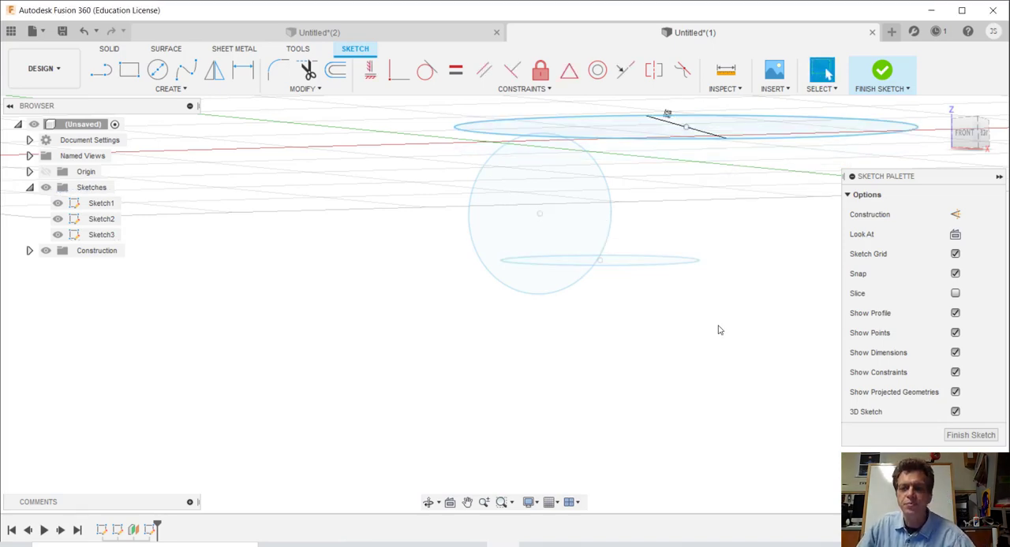
left_click(965, 134)
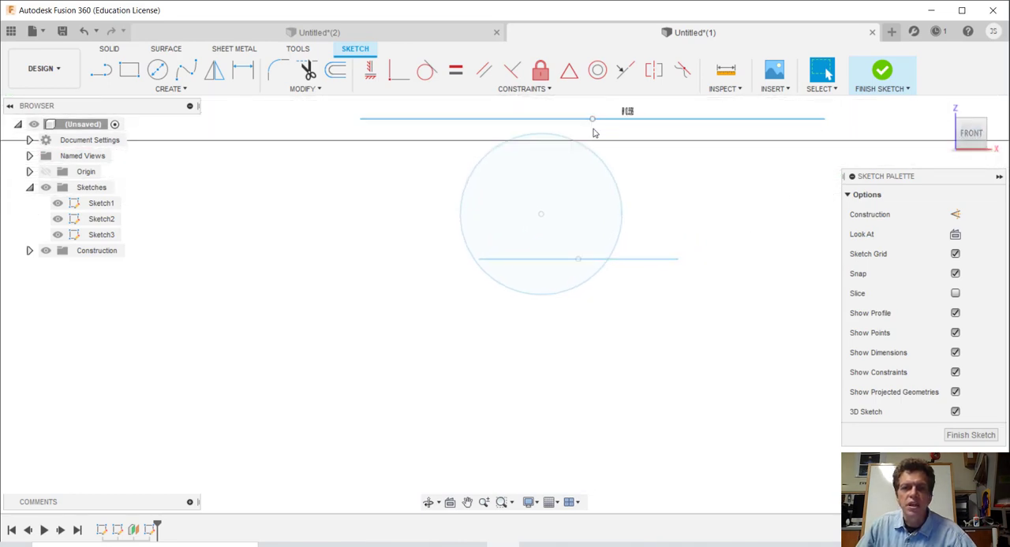
Step: Edit Sketch1 and draw a circle centred on the origin with a diameter of about 5.66 in
right_click(98, 208)
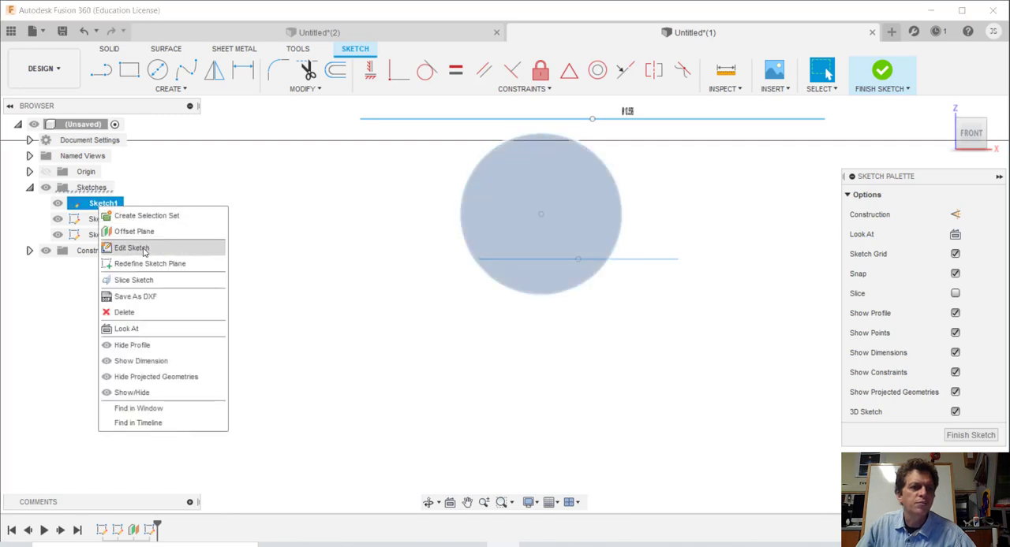
left_click(138, 248)
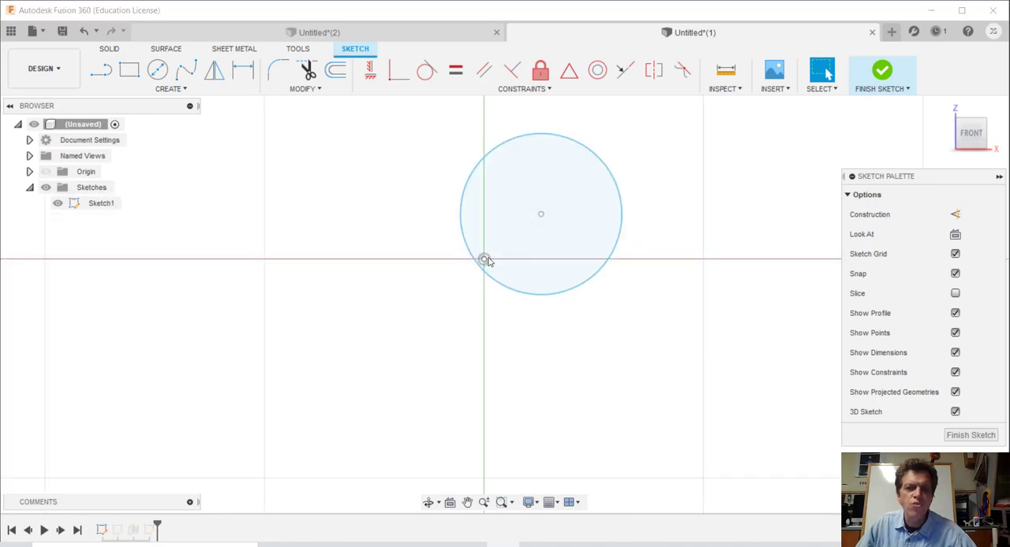
key("c")
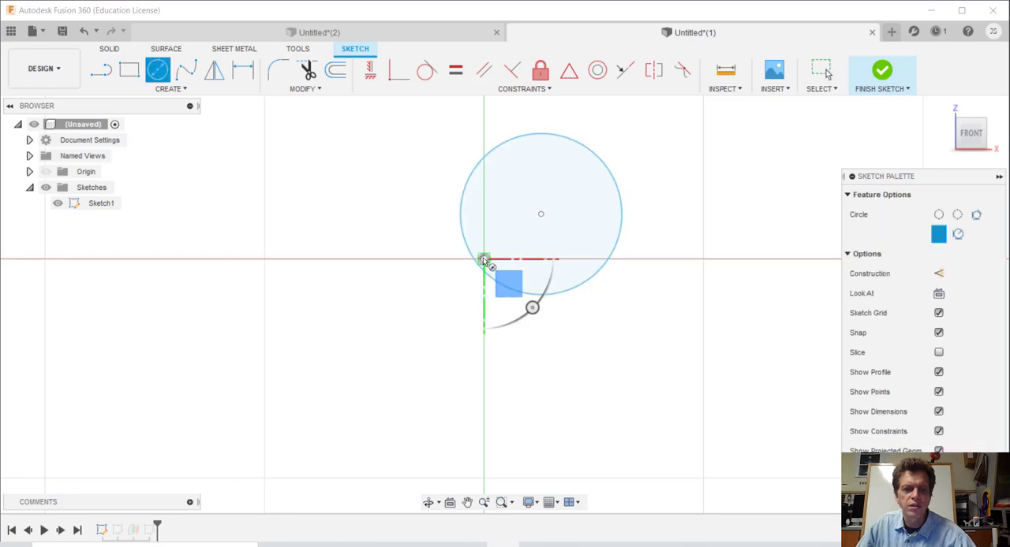
left_click(484, 261)
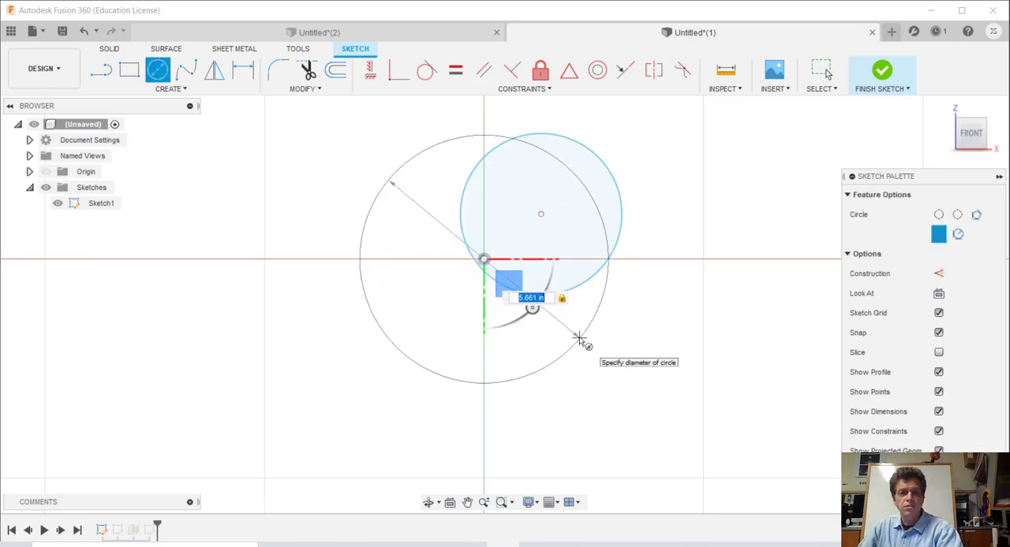
key("Return")
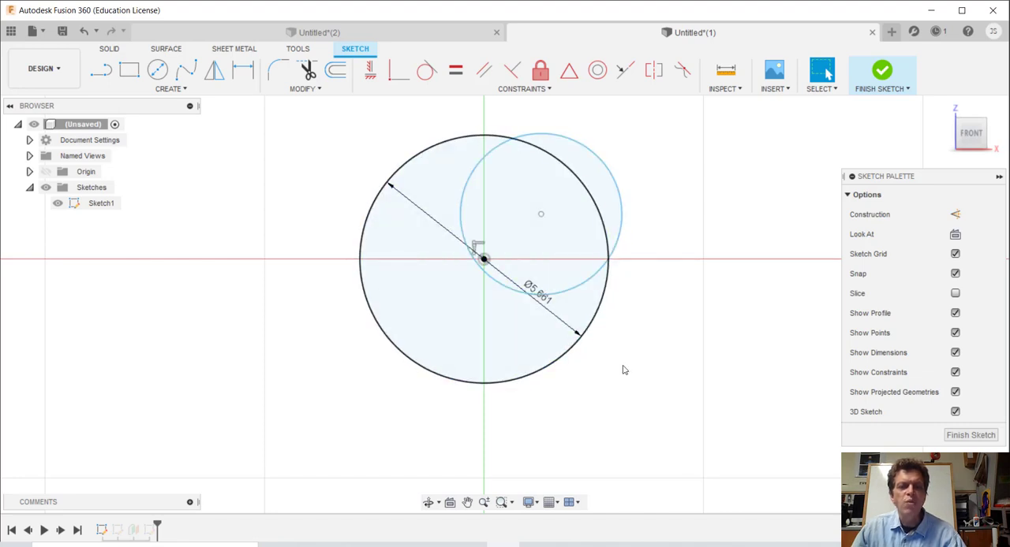
right_click_drag(623, 365, 624, 310)
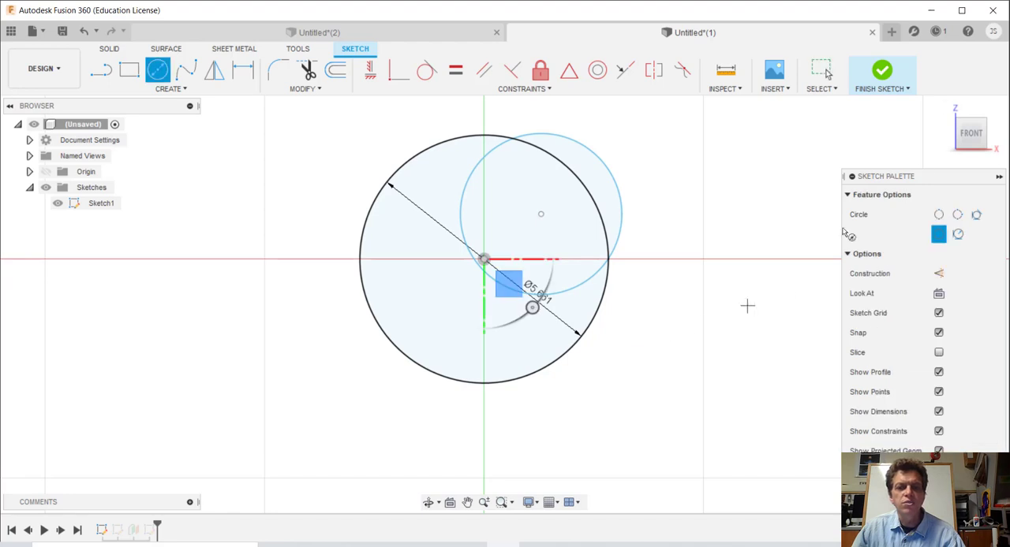
left_click(975, 149)
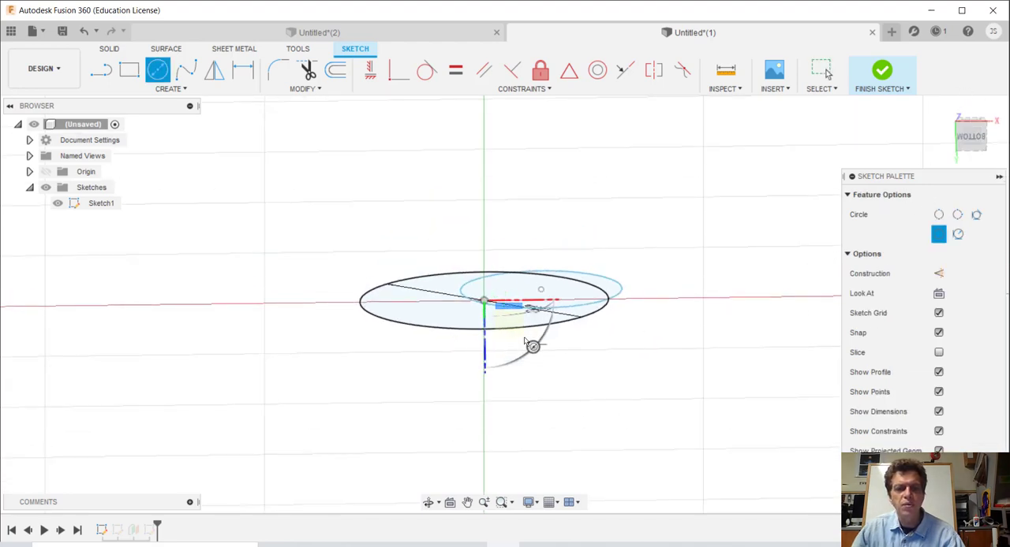
key("Escape")
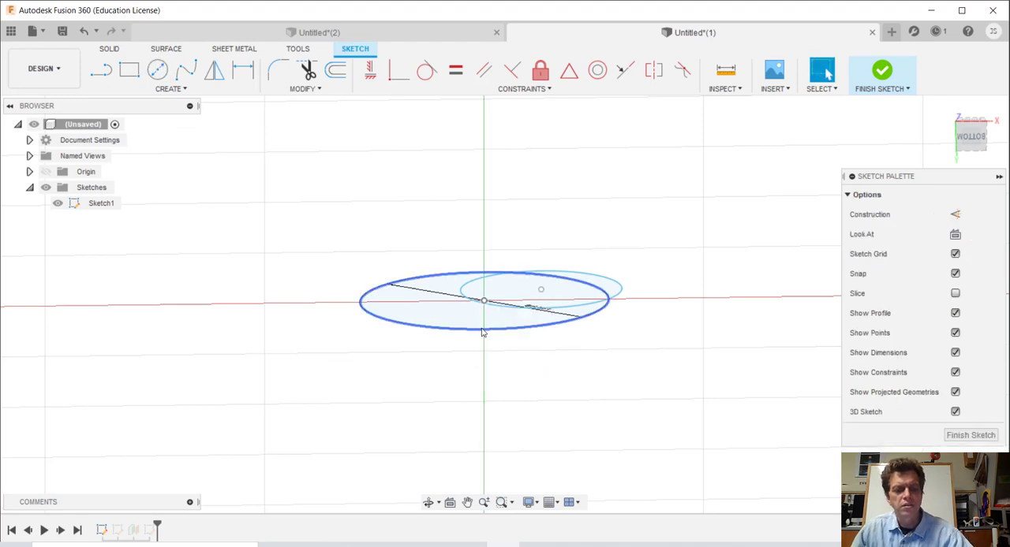
Step: Try to move the origin-centred circle 1.00 in along Z, off the front sketch plane
left_click(470, 331)
key("m")
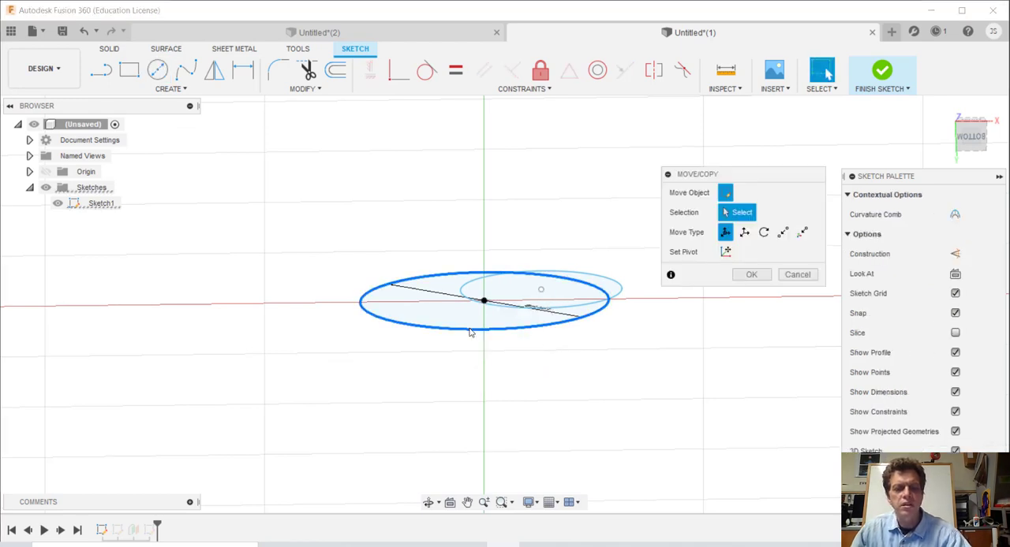
left_click_drag(485, 340, 529, 382)
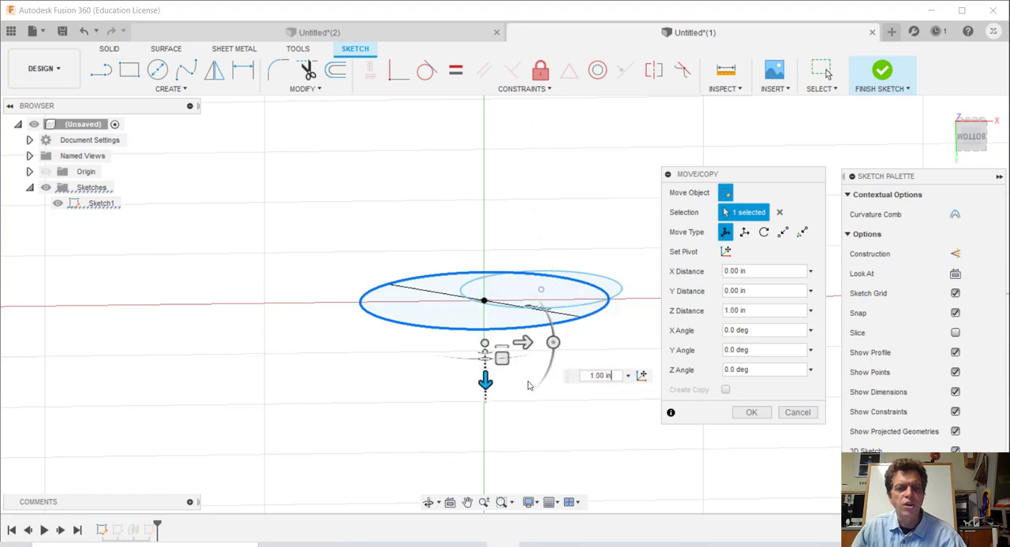
left_click_drag(524, 342, 516, 297)
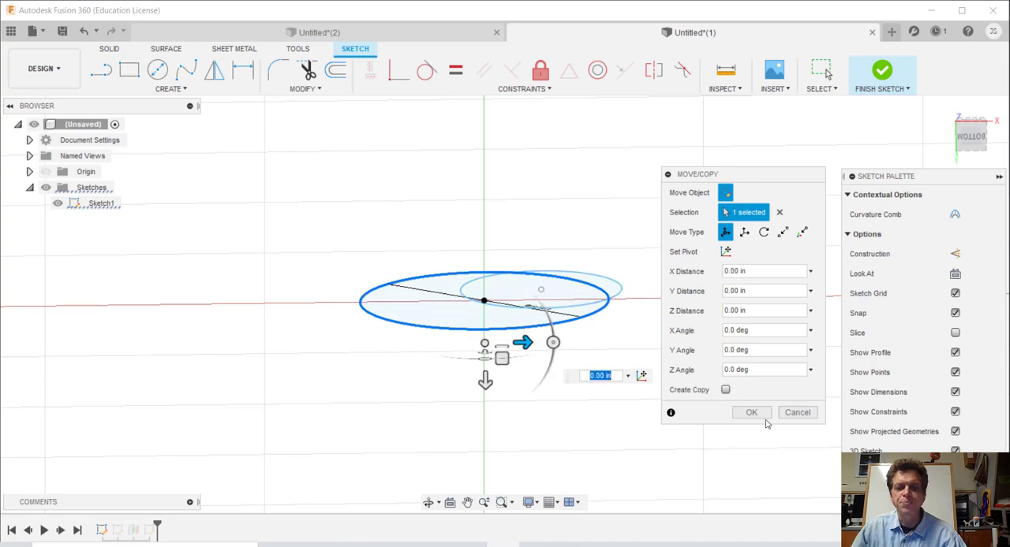
left_click(797, 413)
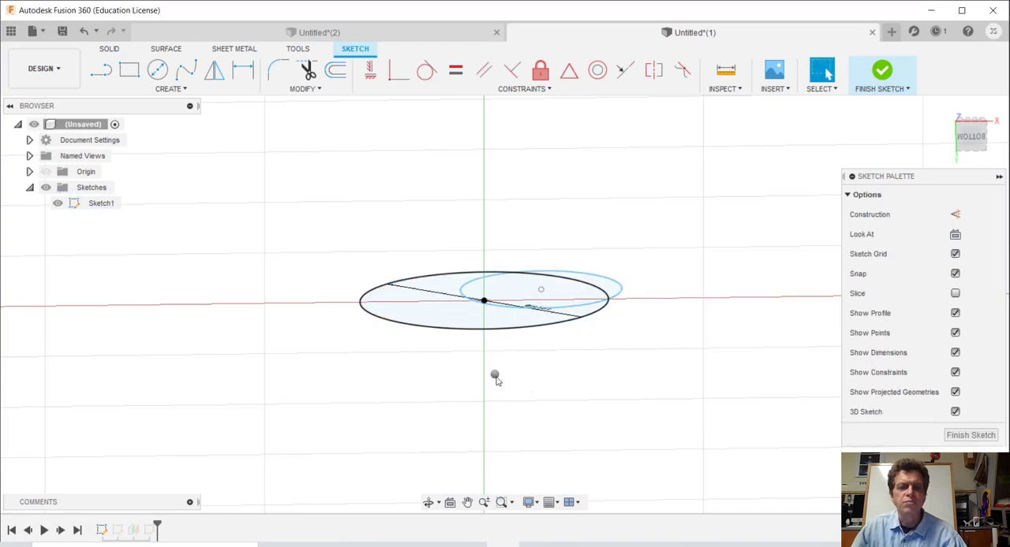
right_click(495, 379)
left_click(639, 345)
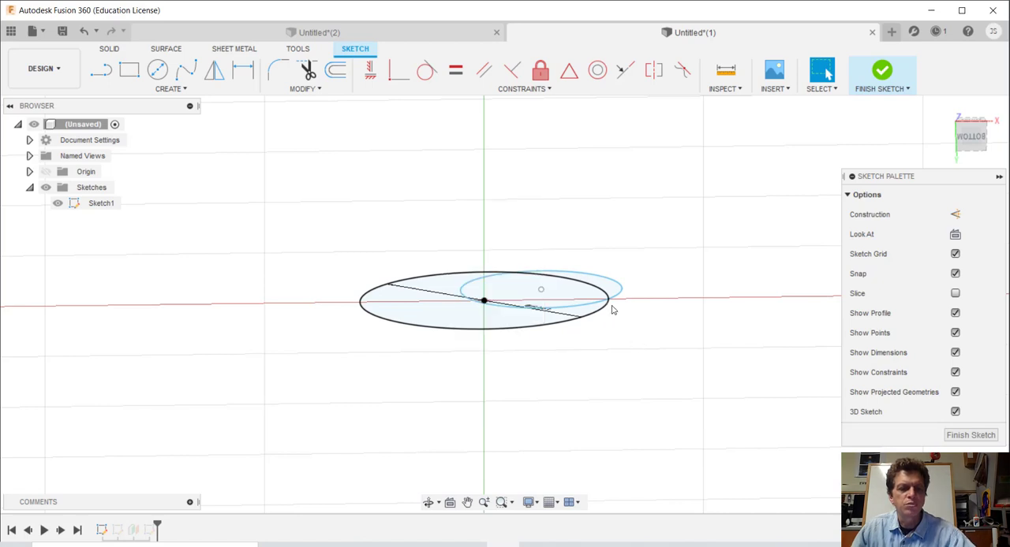
Step: Delete the coincident constraint tying the large circle's centre to the origin
left_click(970, 125)
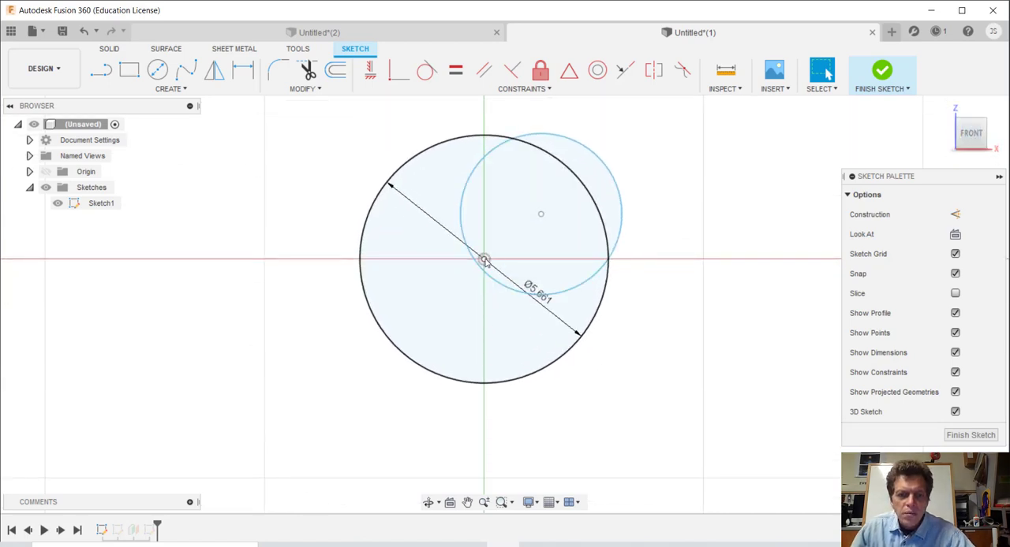
left_click(481, 263)
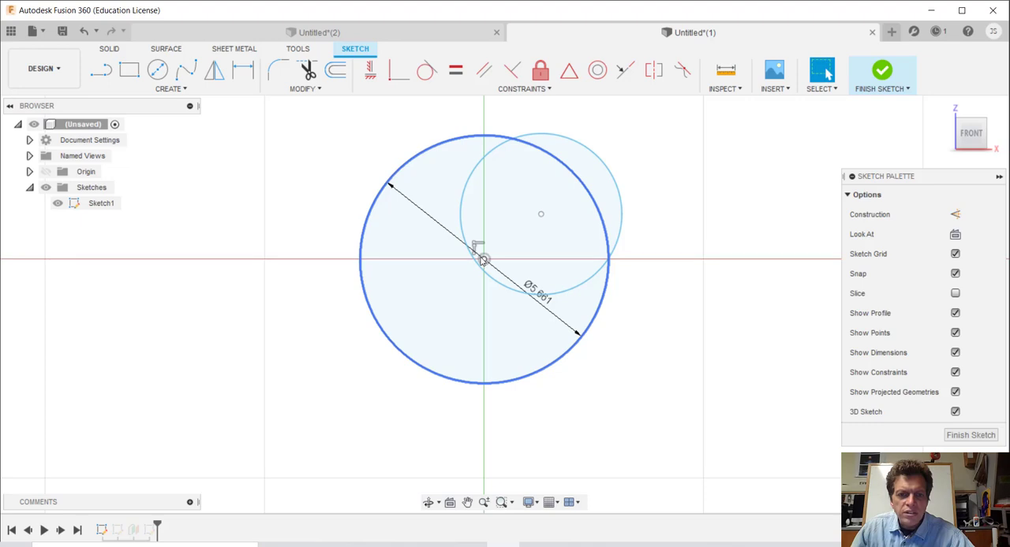
key("Escape")
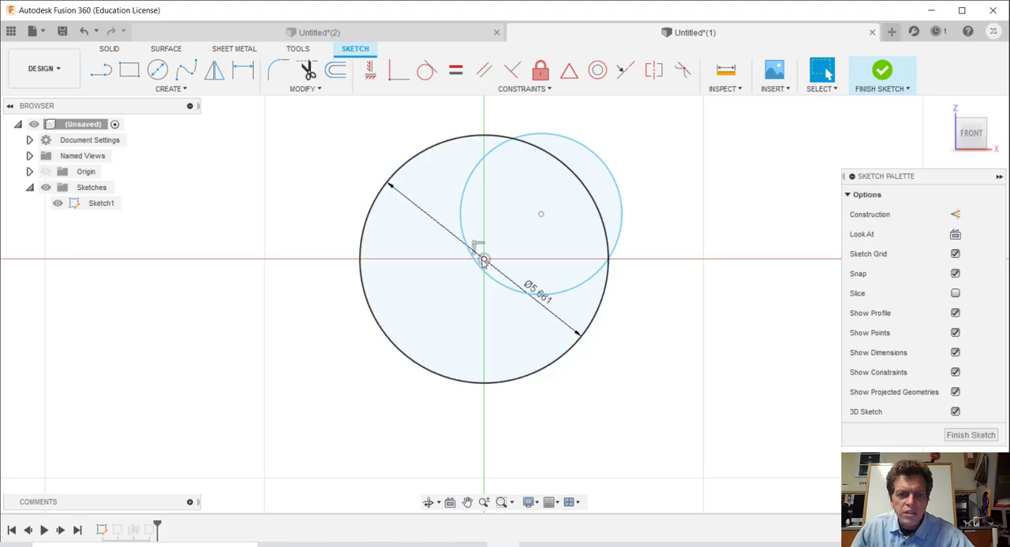
left_click(480, 248)
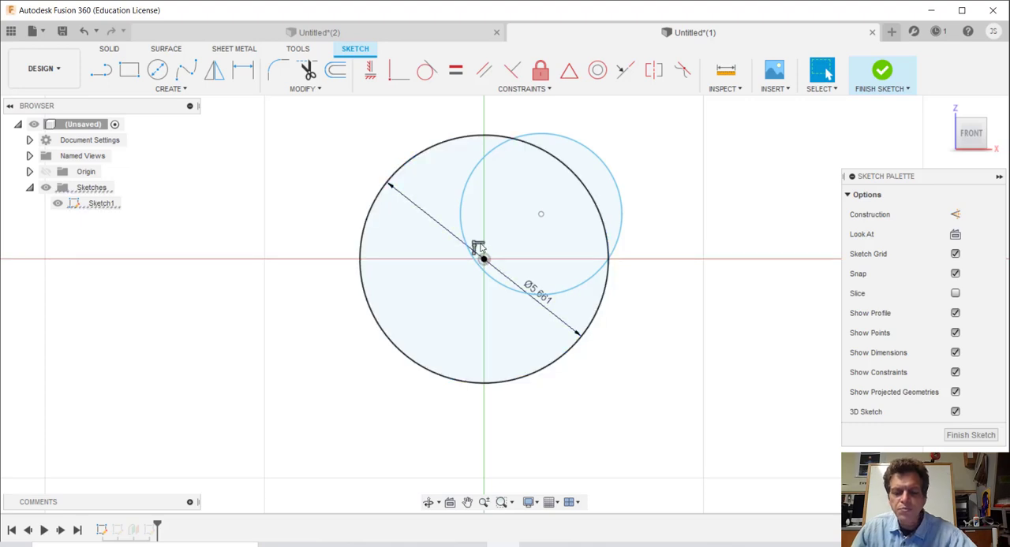
key("Delete")
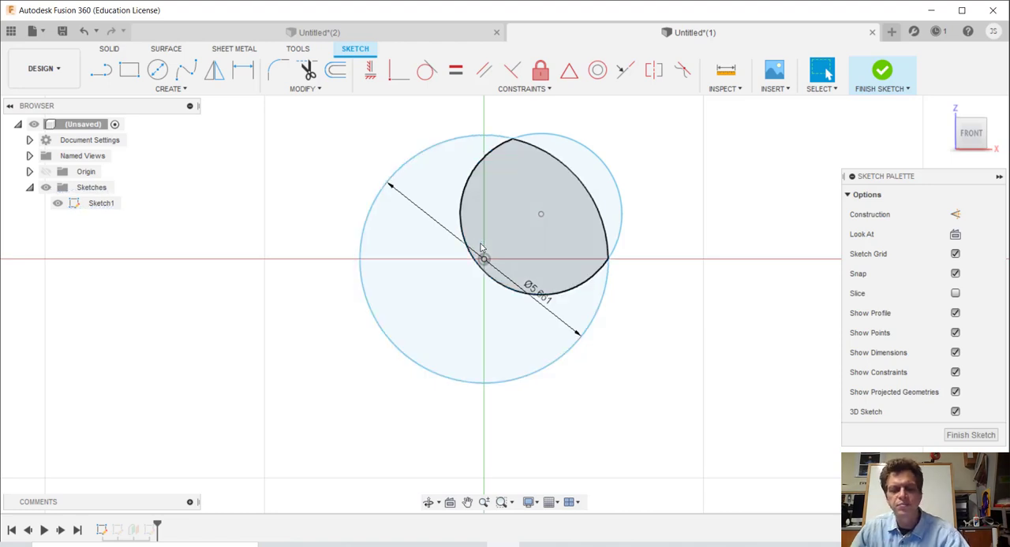
Step: Move the large circle 1.50 in along Z, off the front sketch plane
key("m")
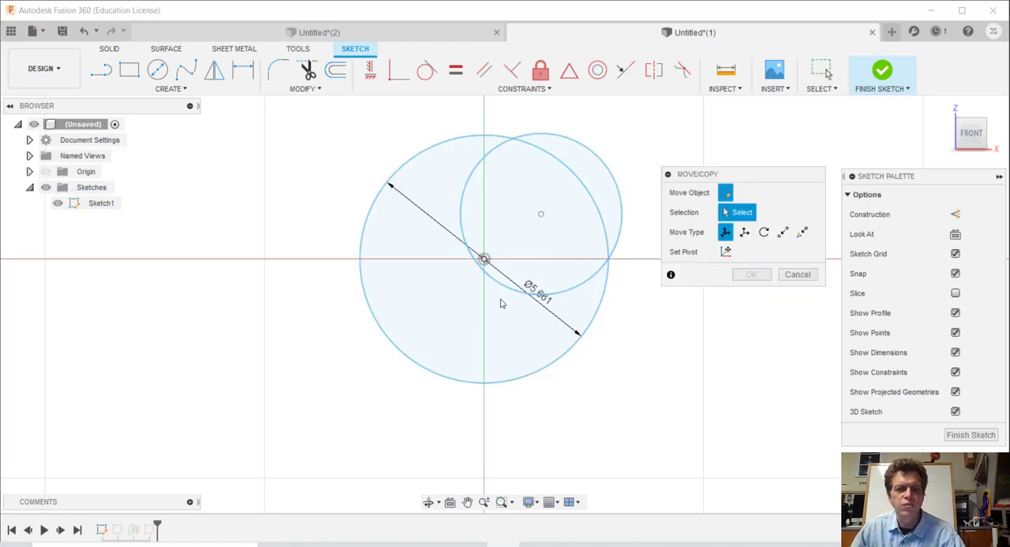
left_click(512, 380)
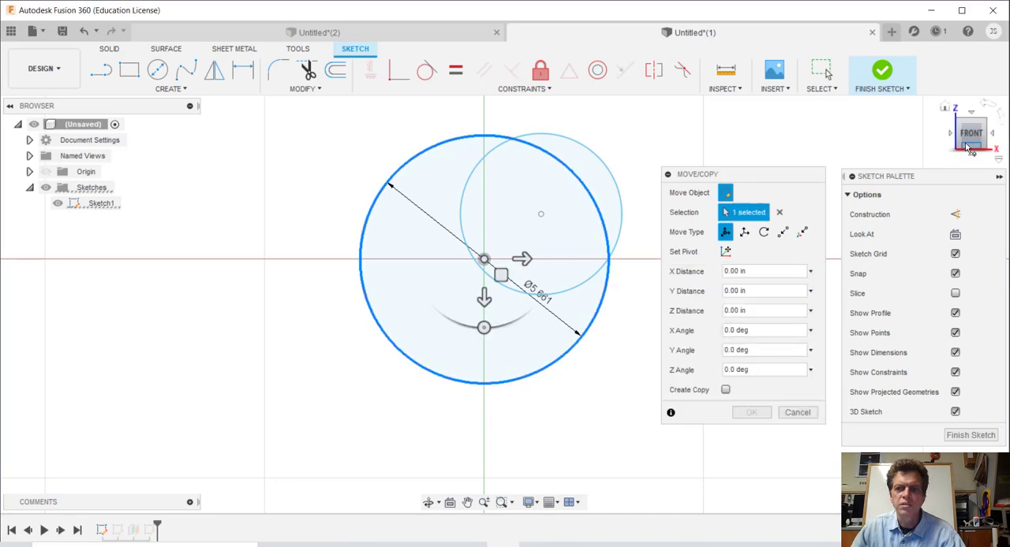
left_click_drag(971, 149, 970, 103)
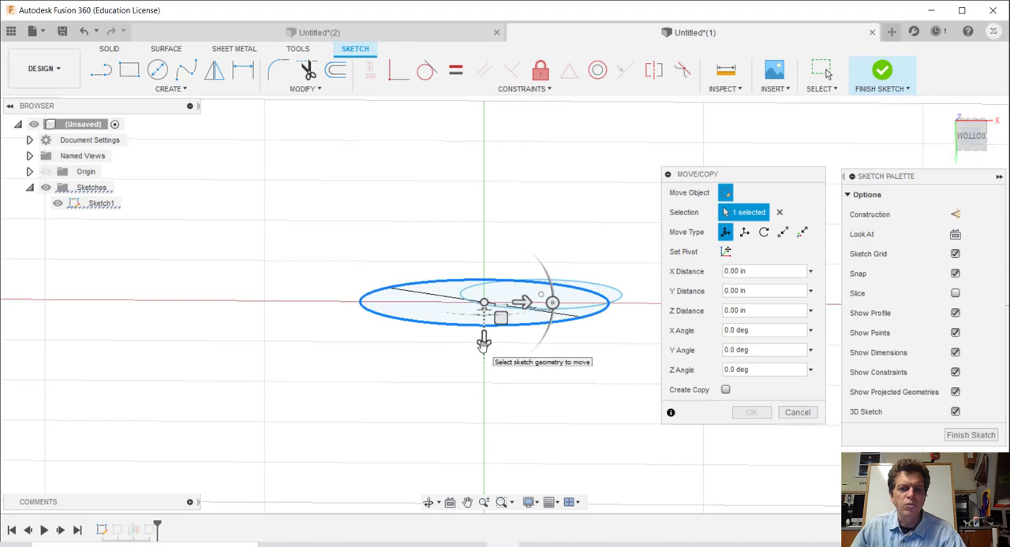
left_click_drag(483, 341, 498, 413)
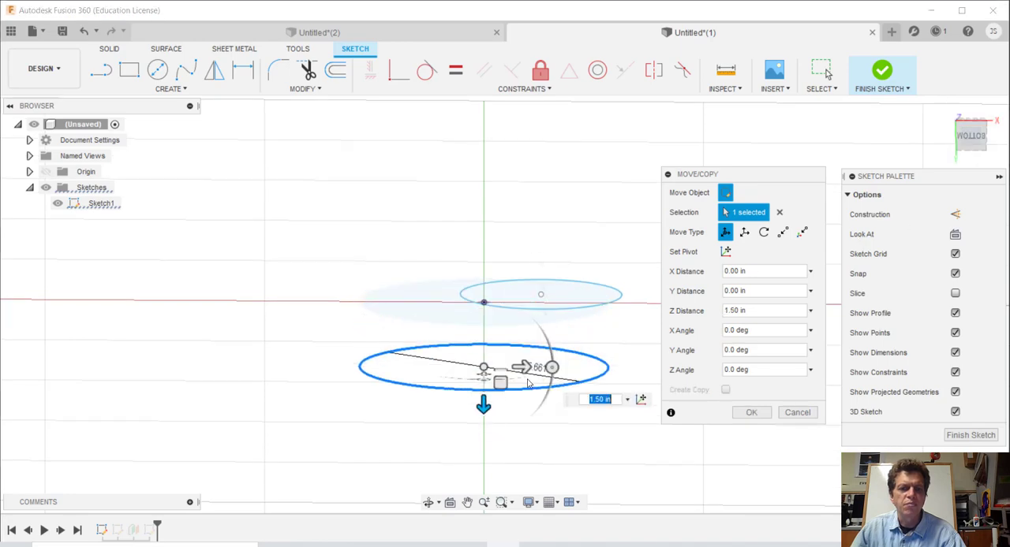
left_click_drag(520, 367, 457, 367)
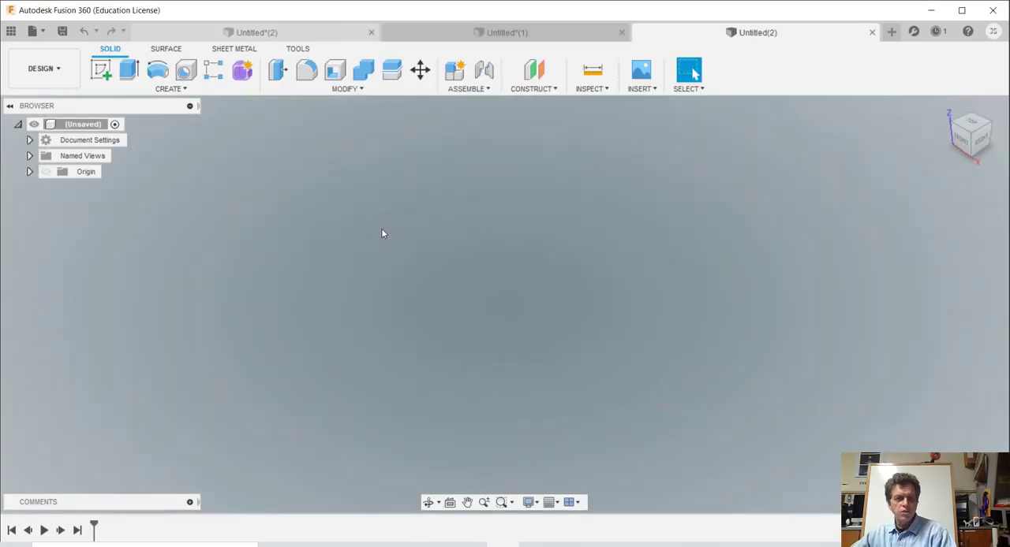
Step: Start a sketch in the new design and draw a circle about 1.83 in in diameter centred on the origin
left_click(171, 89)
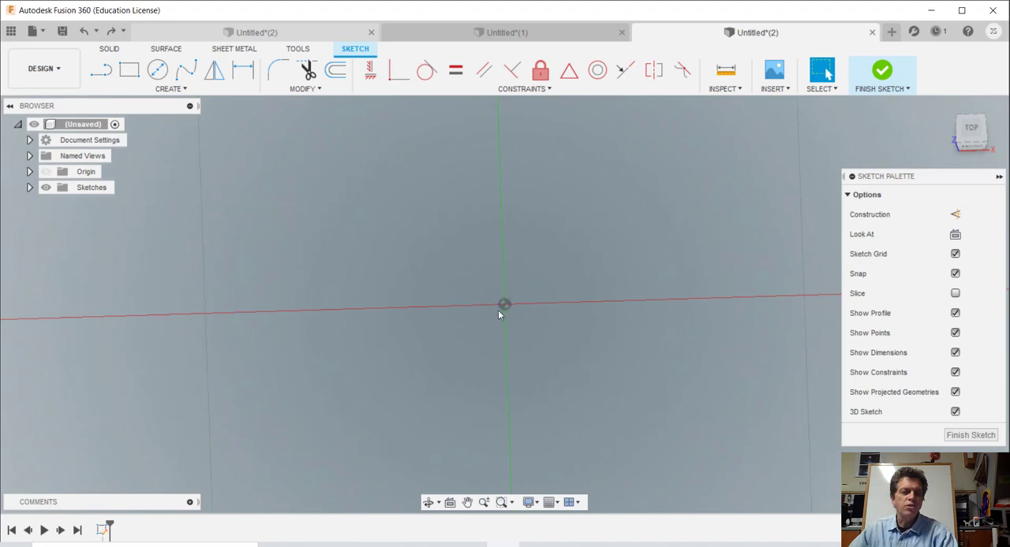
key("c")
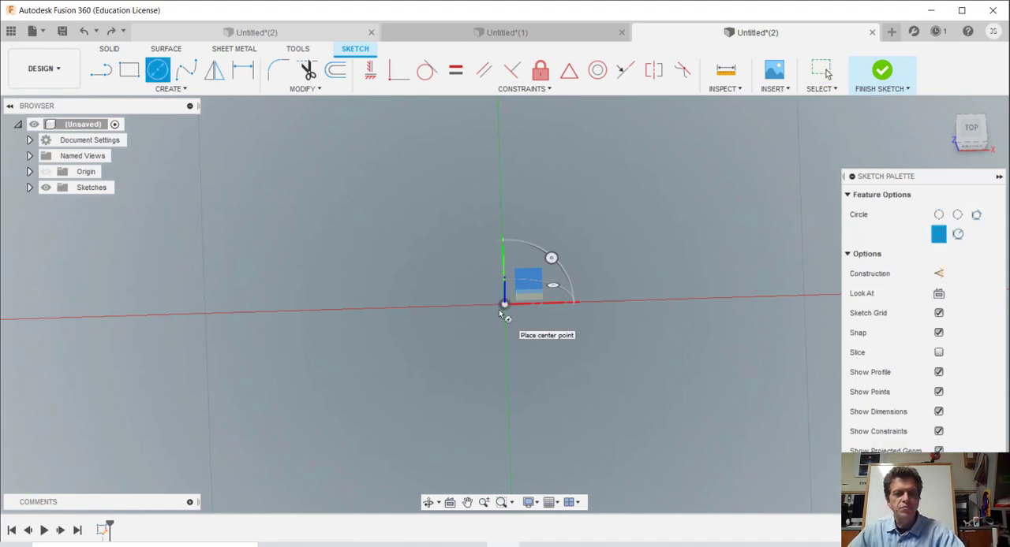
left_click(516, 311)
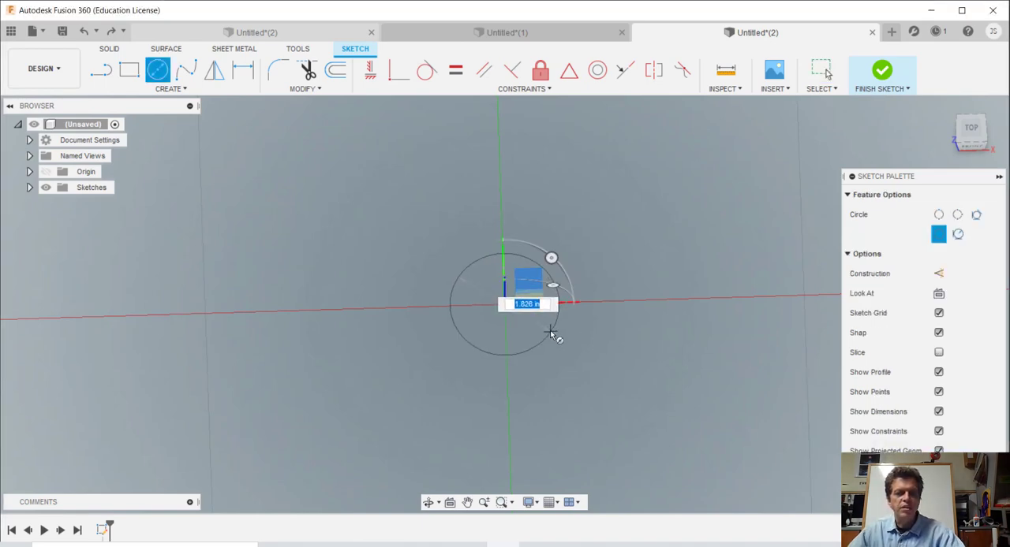
left_click(551, 332)
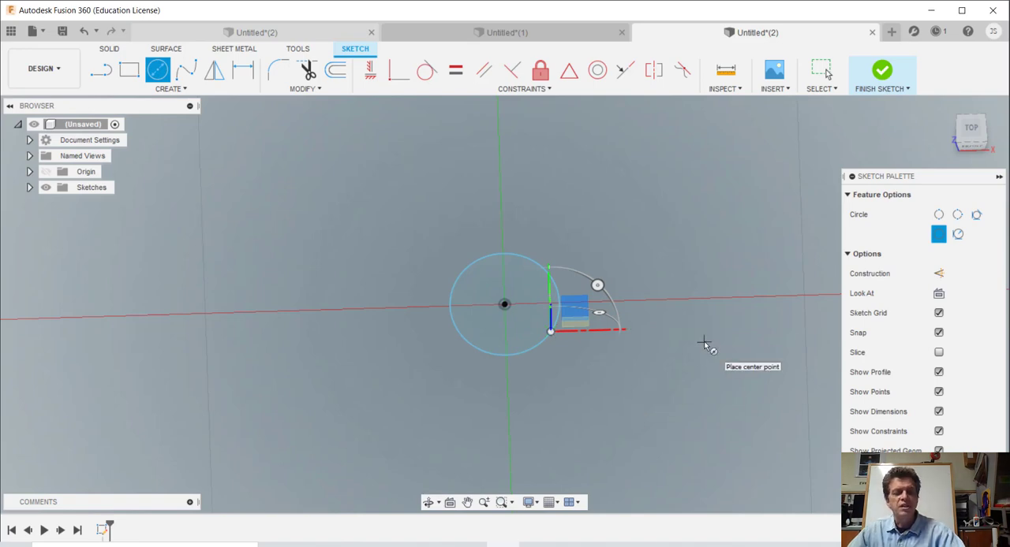
Step: Draw a two-point rectangle from the origin, 2 in wide along X and 3 in high
key("r")
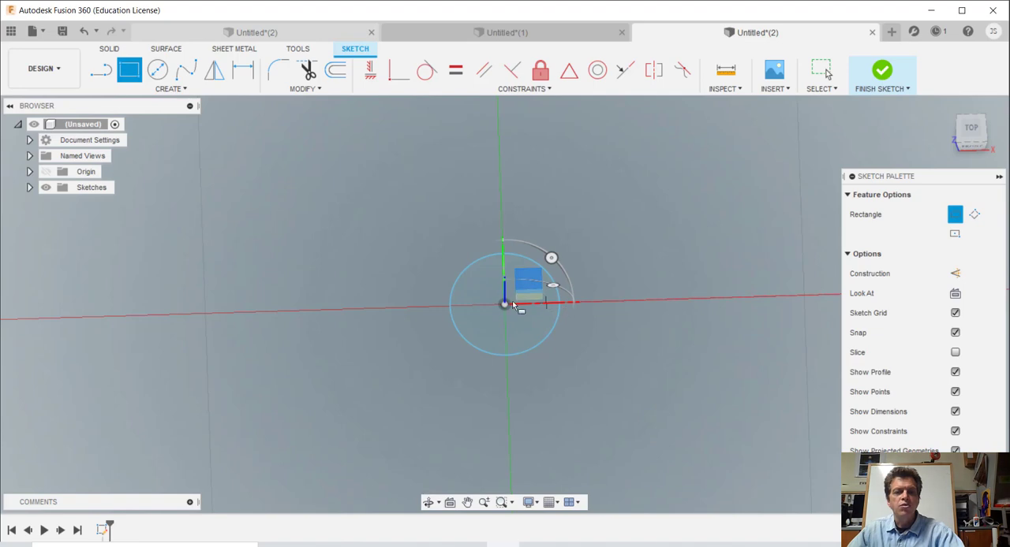
left_click(503, 303)
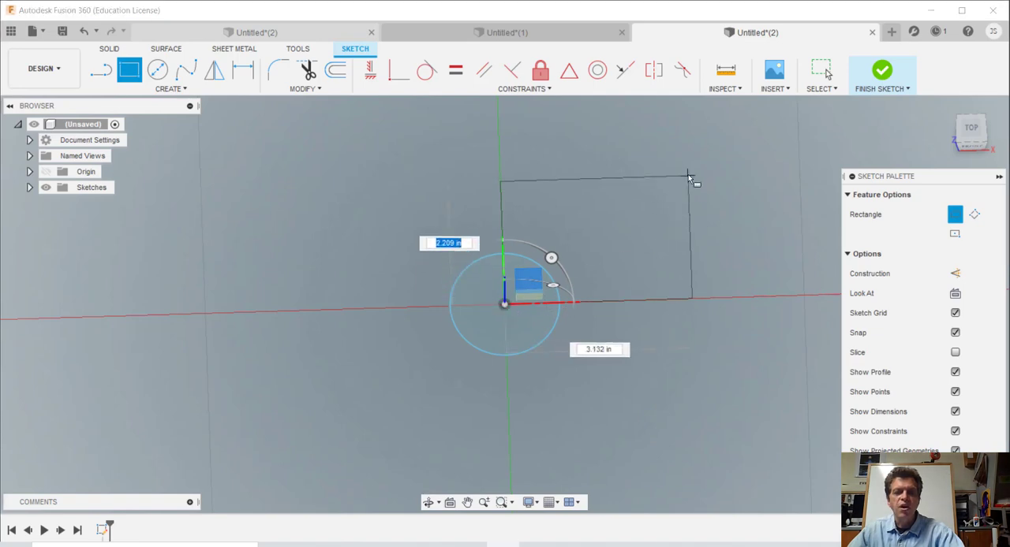
key("Tab")
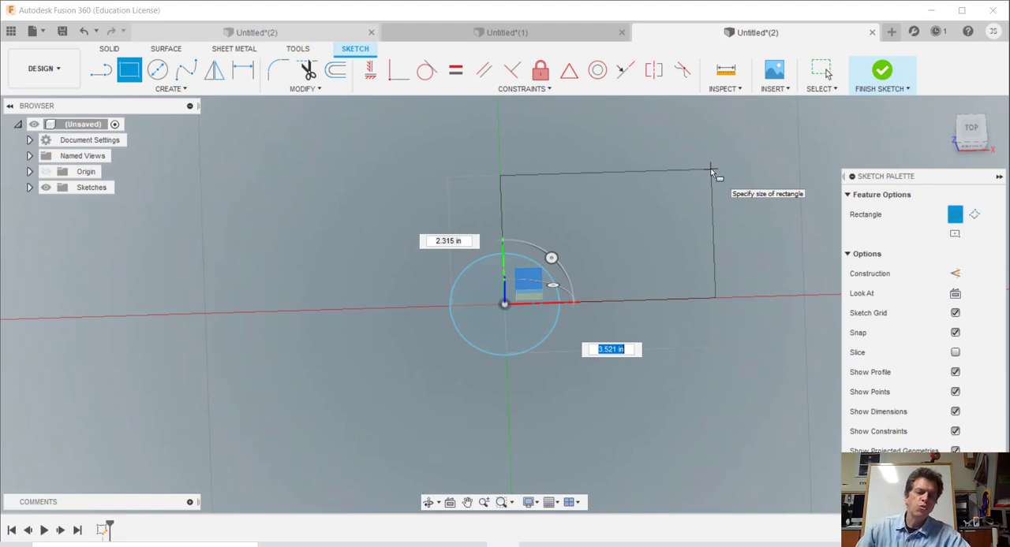
type("2")
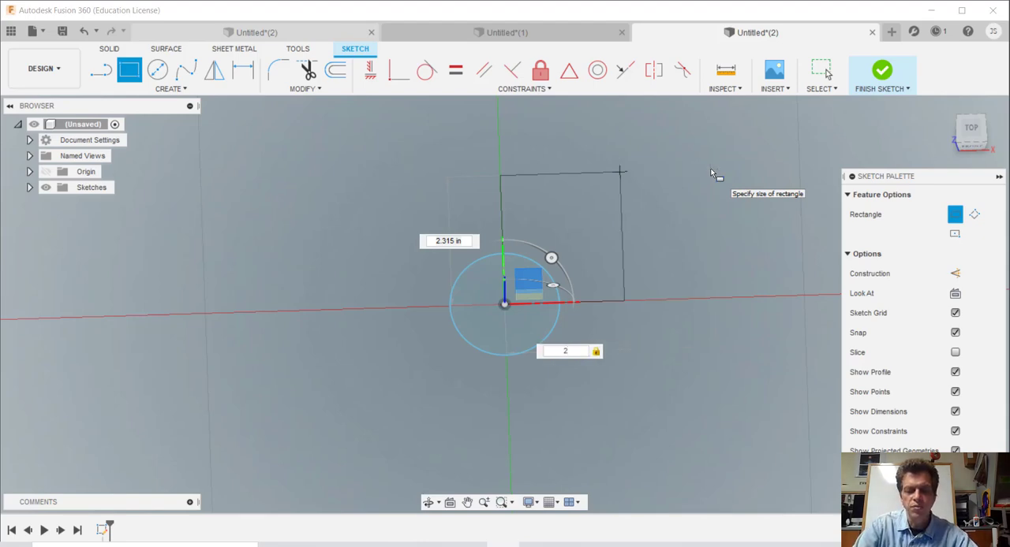
key("Tab")
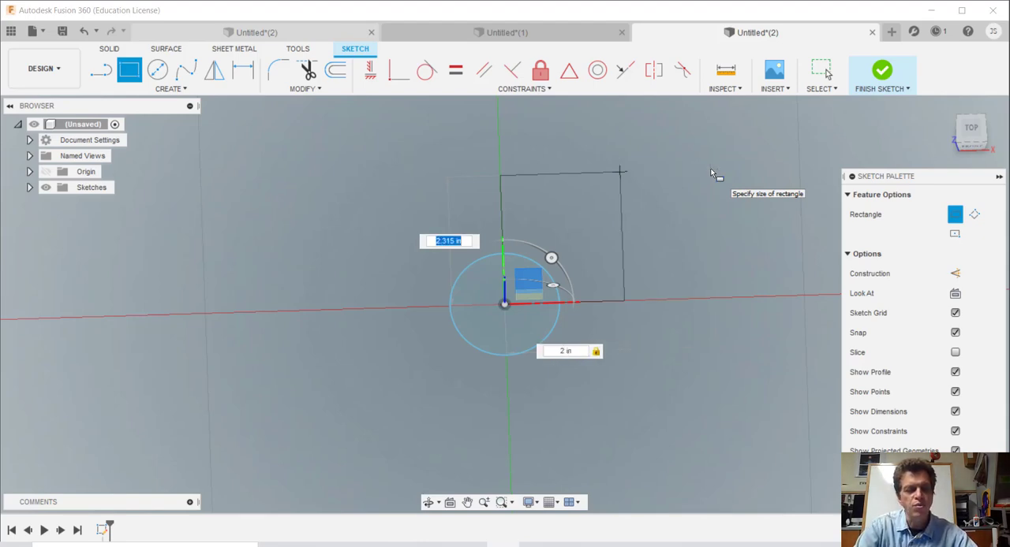
type("3")
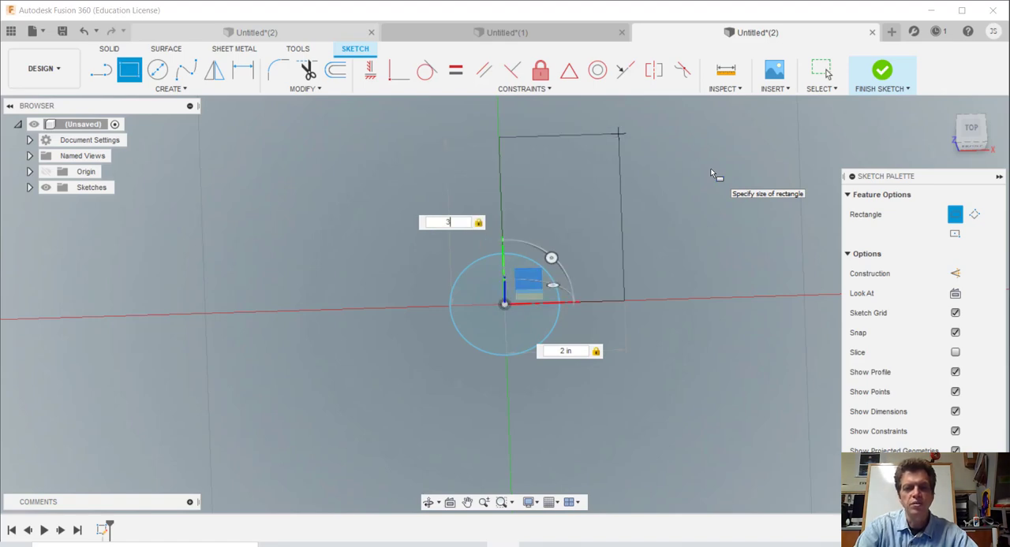
key("Return")
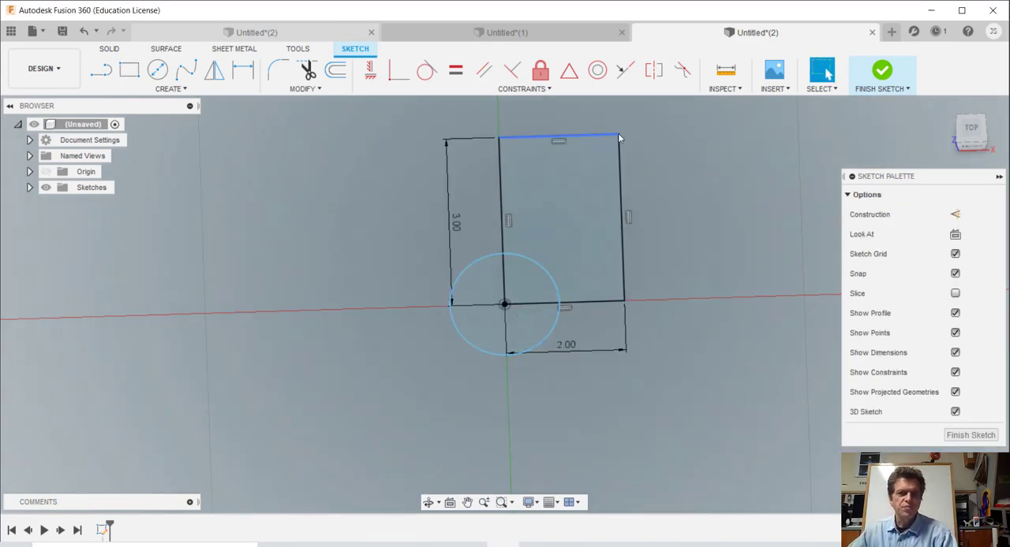
Step: Delete the circle centred on the origin, keeping the rectangle
left_click(548, 274)
key("Delete")
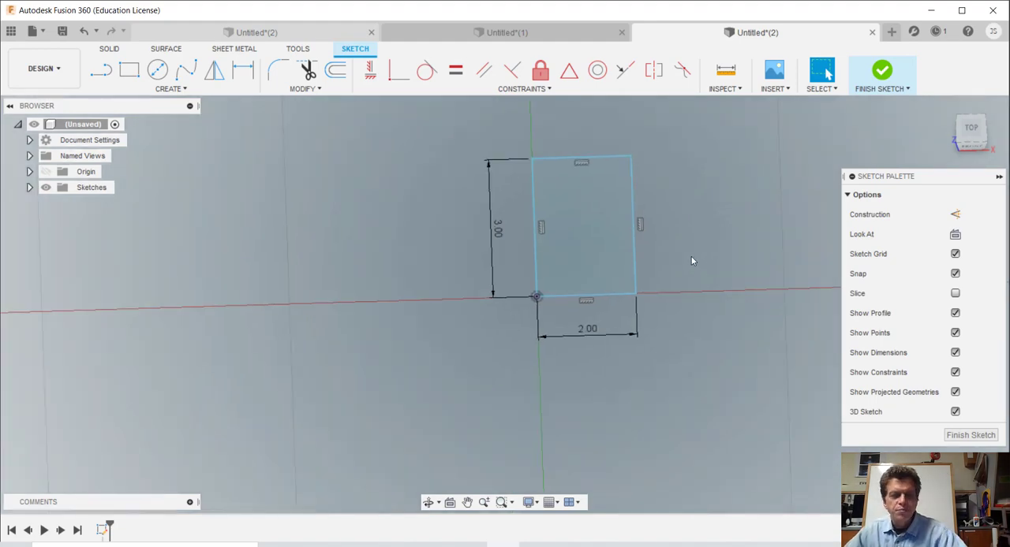
Step: Draw a centre-diameter circle on the rectangle's corner diagonally opposite the origin, overlapping most of the rectangle
key("c")
left_click(631, 156)
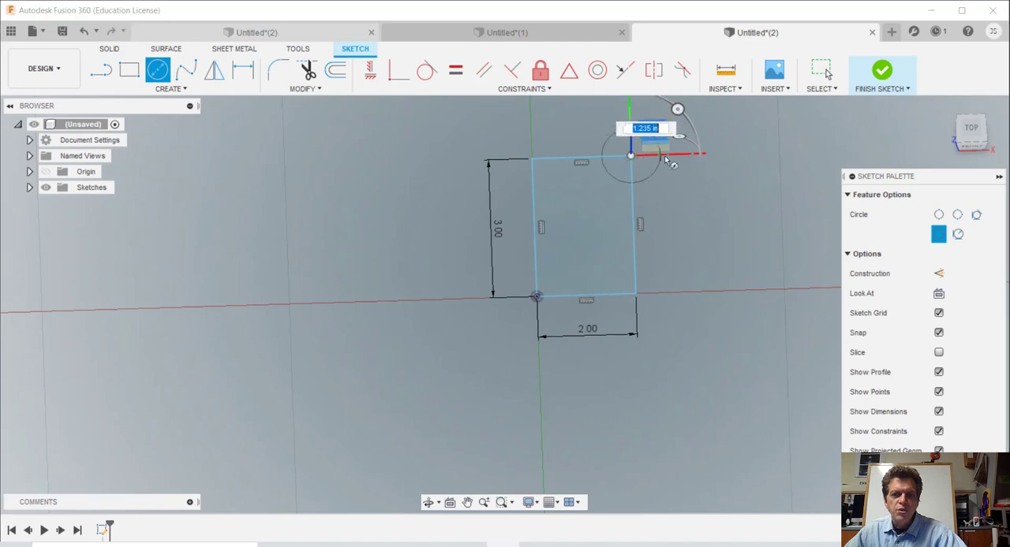
left_click(748, 172)
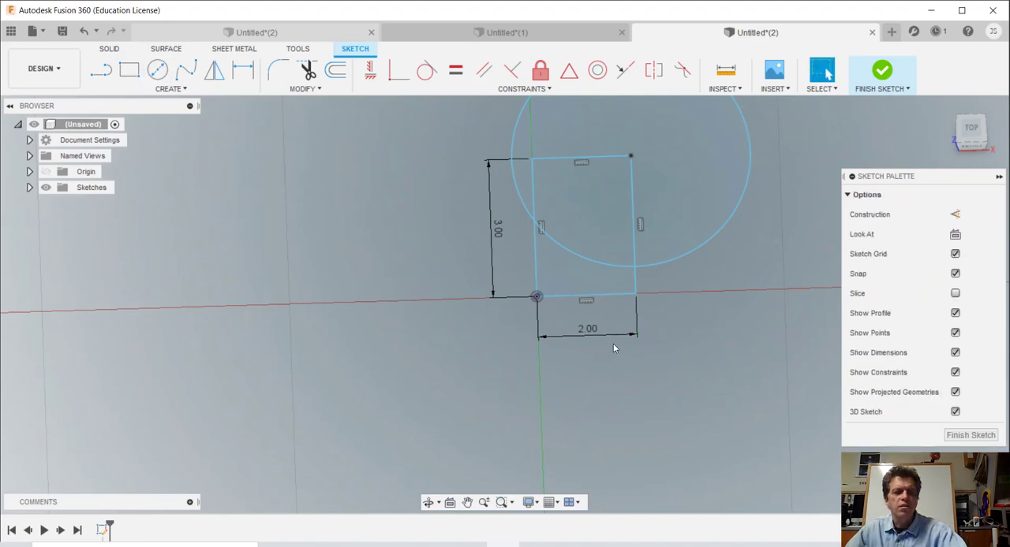
key("Escape")
Step: Convert all four sides of the rectangle to construction lines
left_click_drag(511, 275, 577, 328)
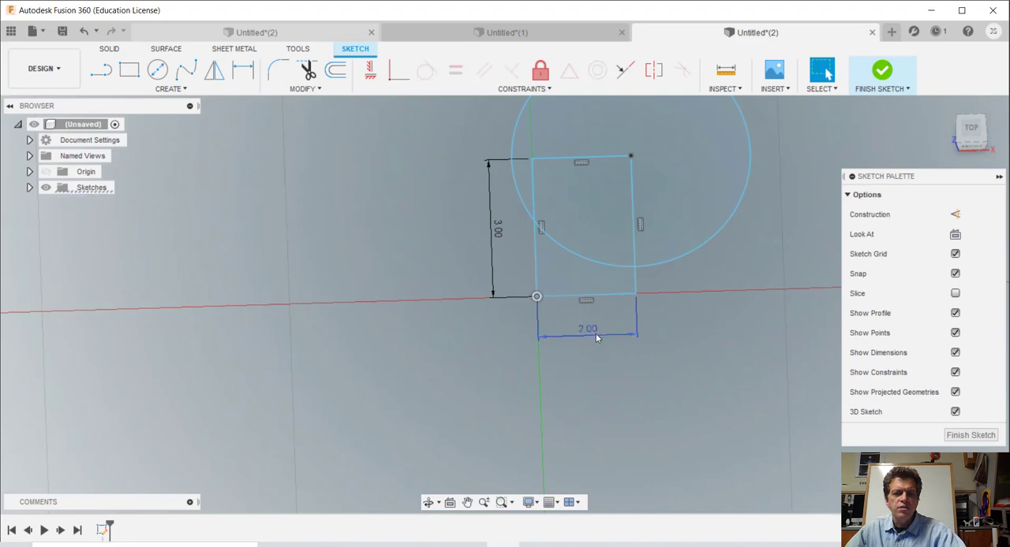
left_click(630, 206)
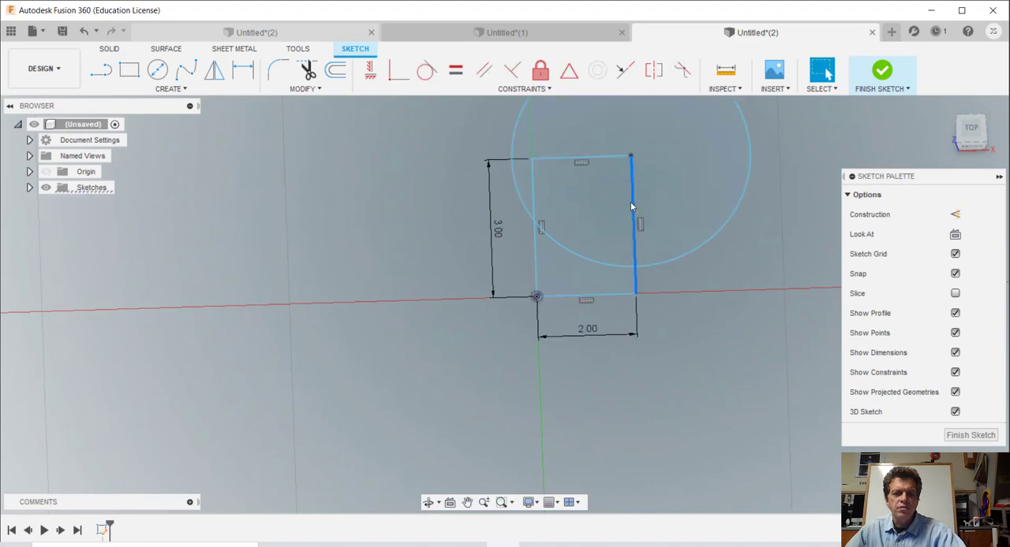
left_click(602, 160)
left_click(535, 186)
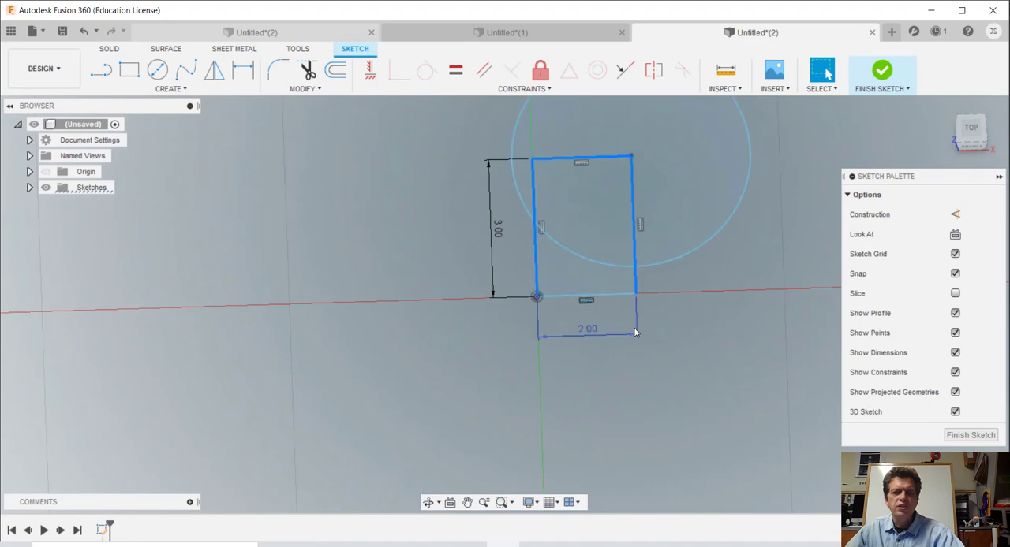
left_click(615, 296)
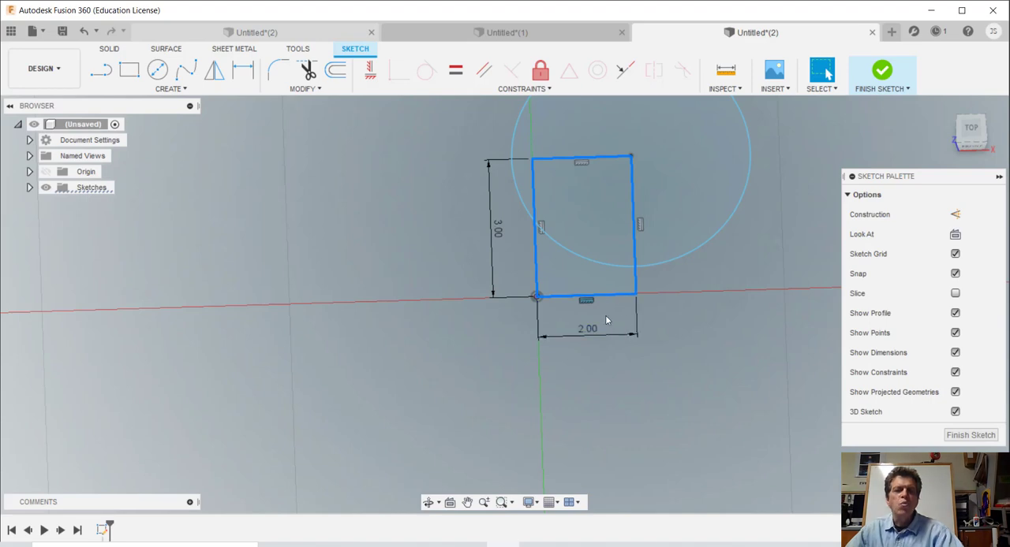
right_click(554, 297)
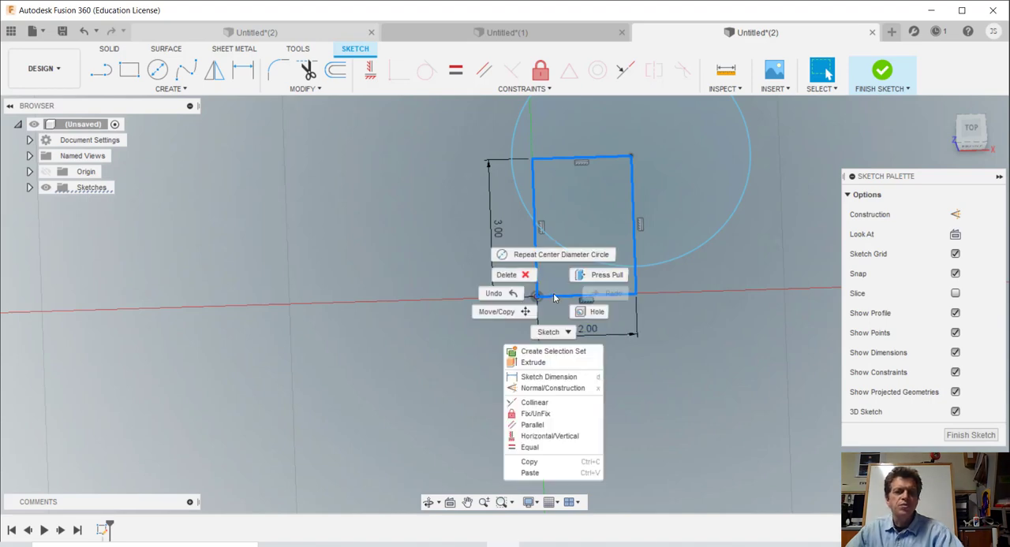
left_click(552, 389)
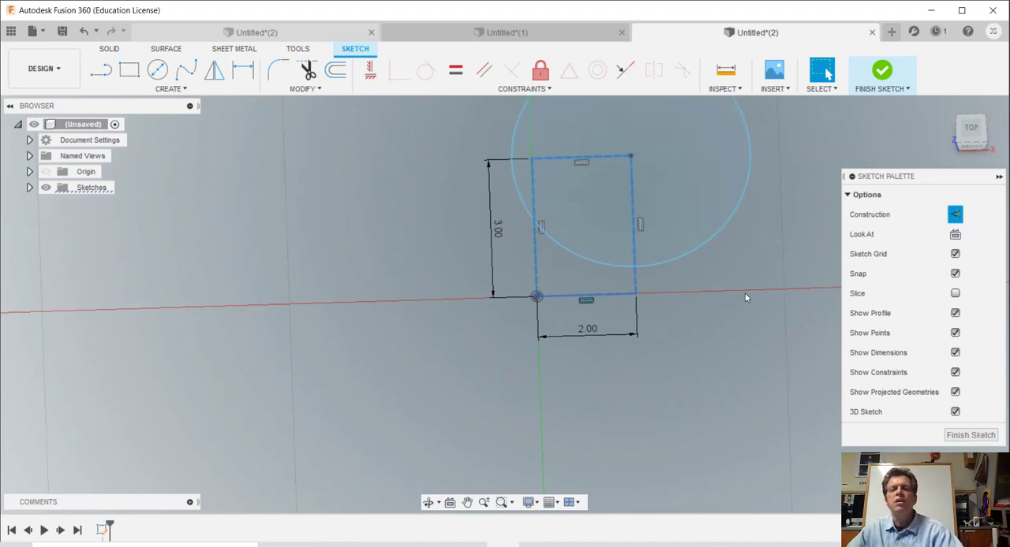
Step: Close the practice design with the construction rectangle and the one with the two circles
mouse_move(745, 298)
middle_mouse_down()
mouse_move(707, 354)
mouse_move(702, 390)
middle_mouse_up()
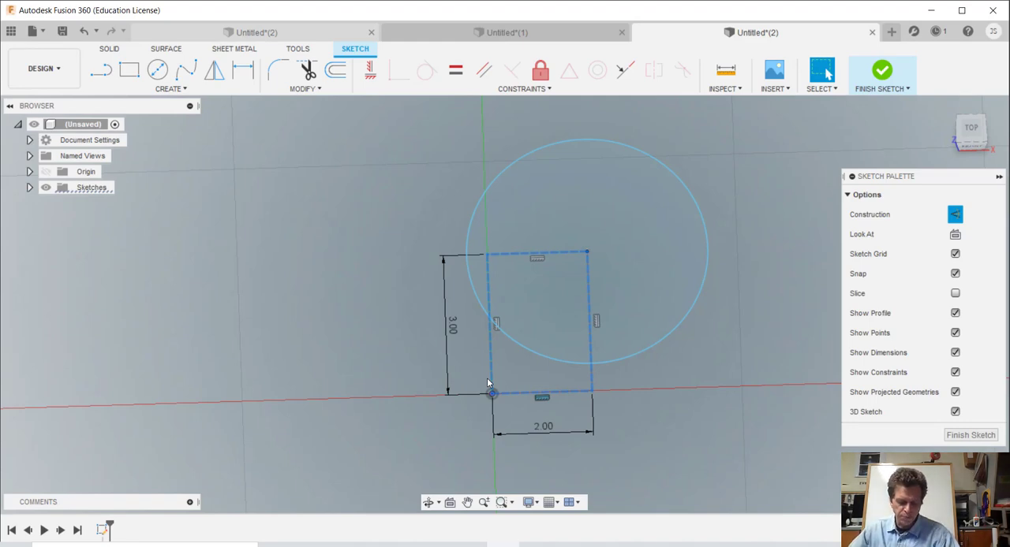
left_click(873, 33)
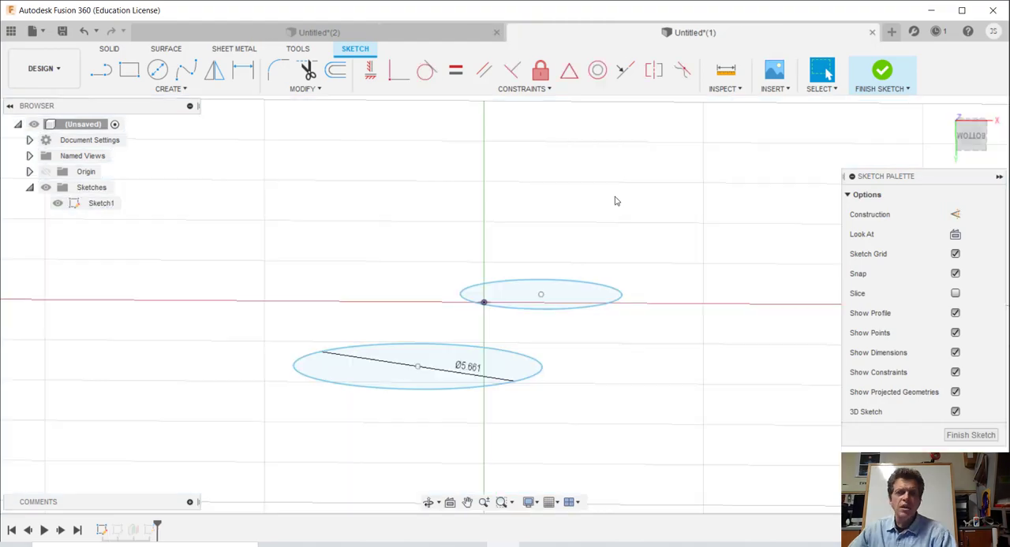
left_click(871, 32)
left_click(589, 289)
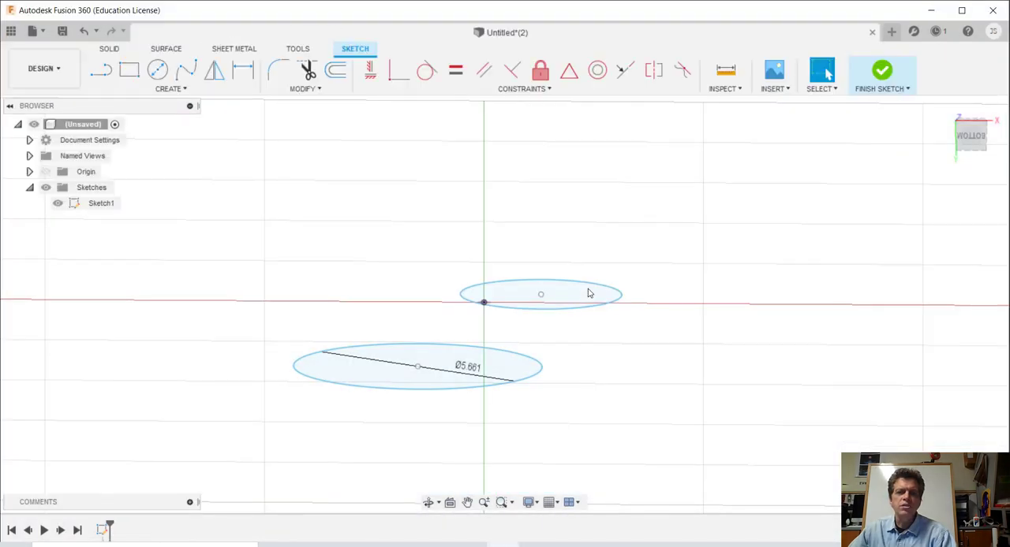
Step: Add a user parameter named height with unit in and expression 8 to the remaining design
scroll(409, 296, "down", 5)
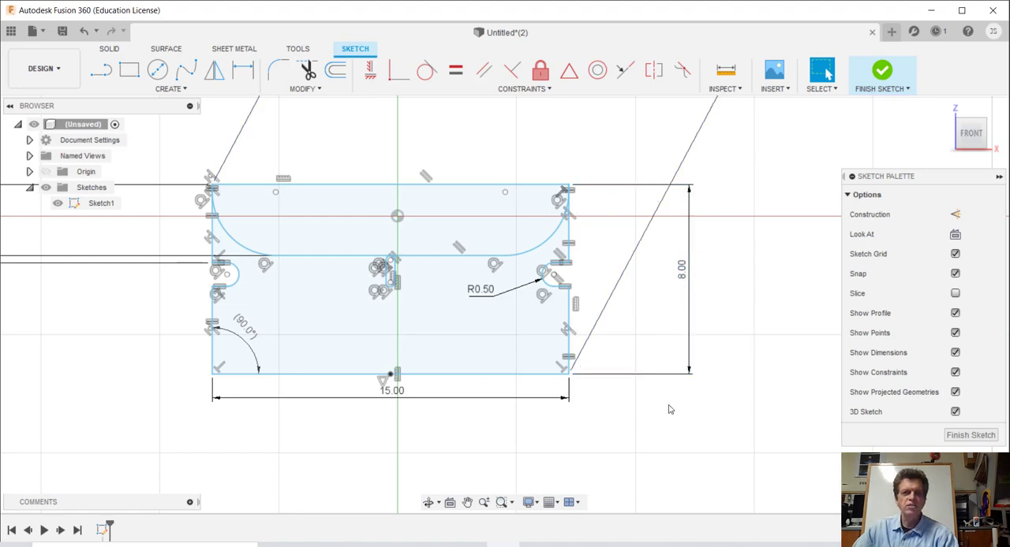
left_click(318, 89)
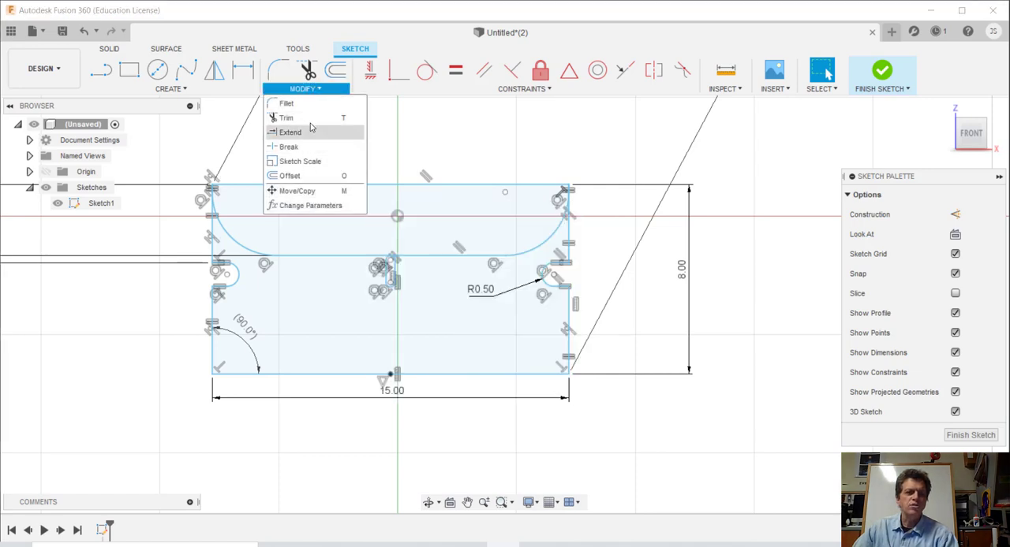
left_click(308, 207)
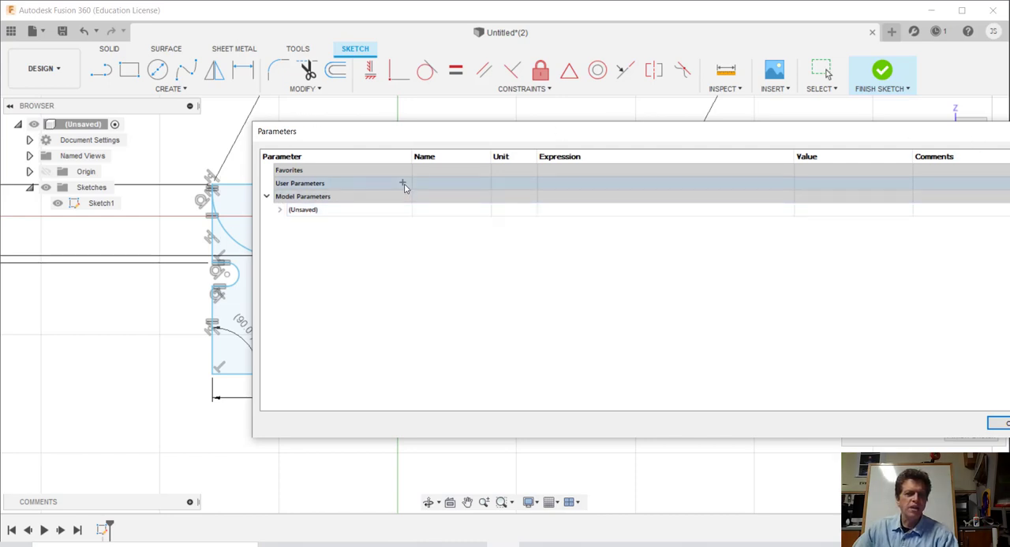
left_click(402, 183)
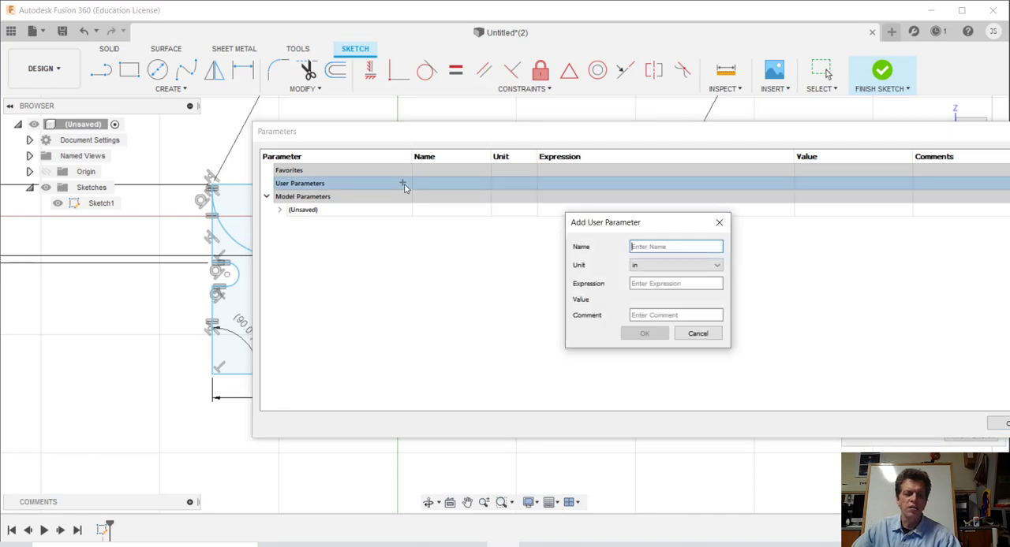
type("height")
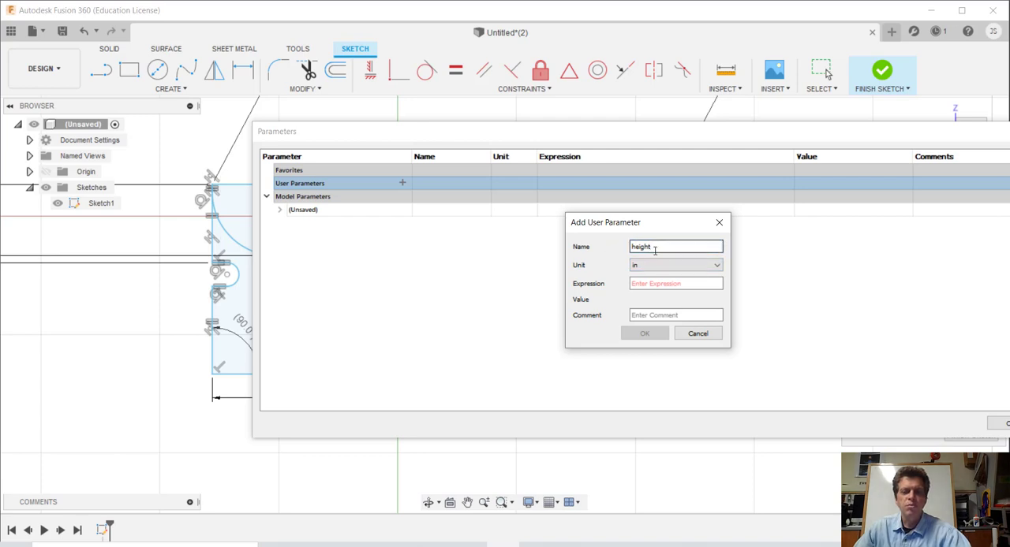
left_click(651, 283)
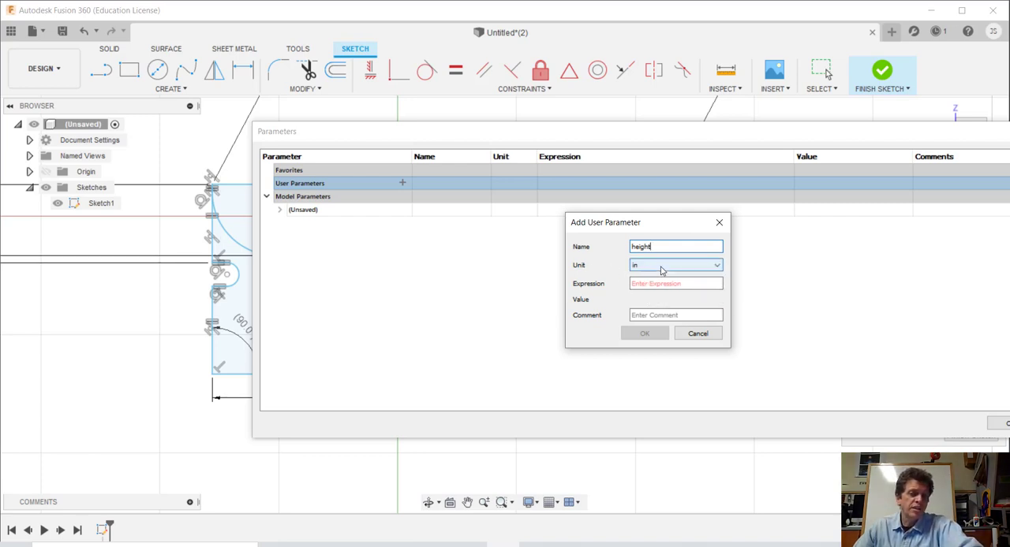
left_click(661, 271)
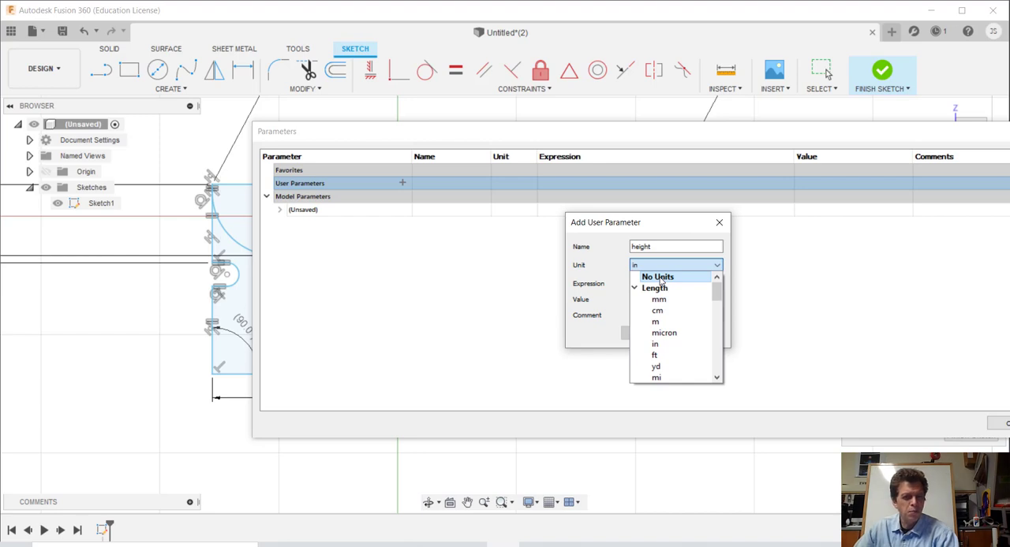
left_click(645, 268)
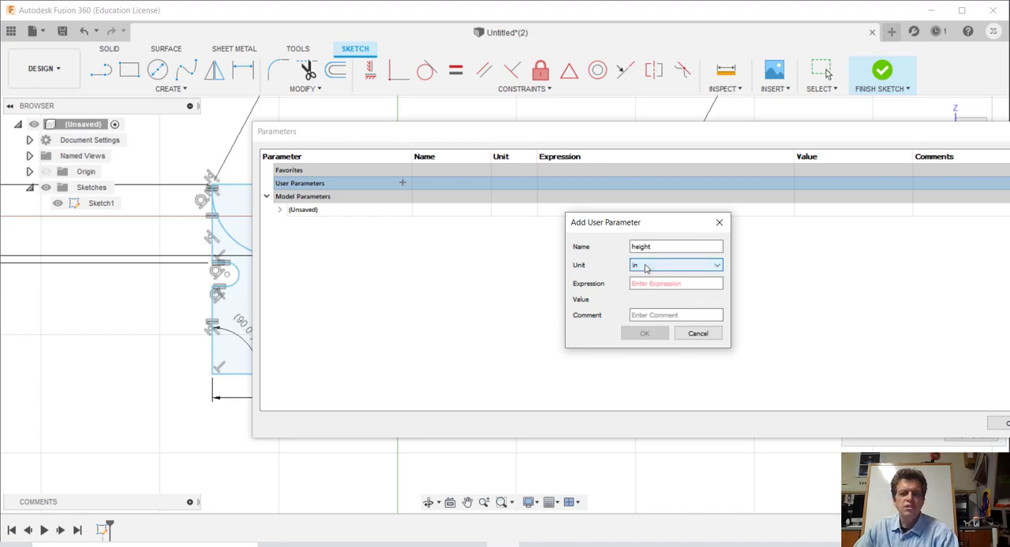
left_click(652, 284)
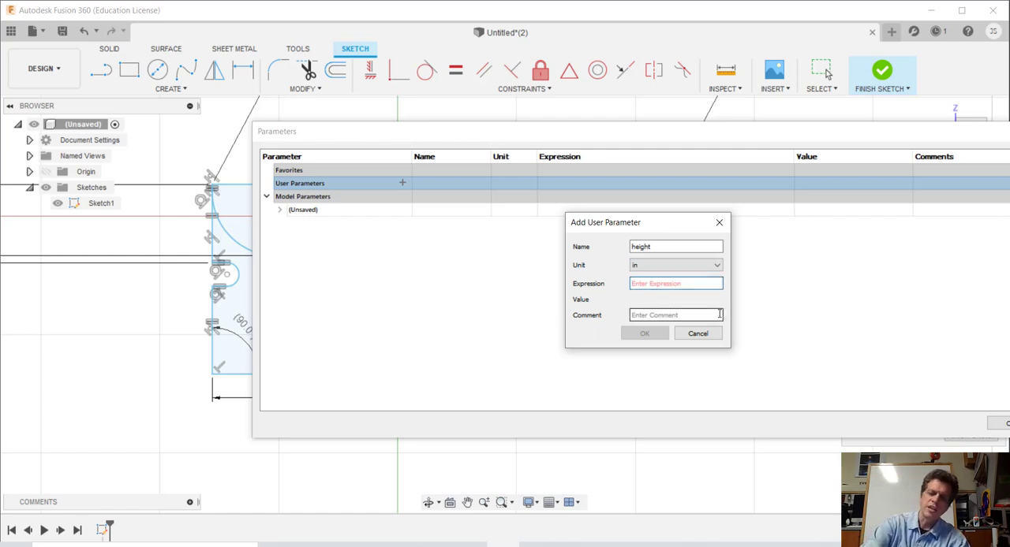
type("8")
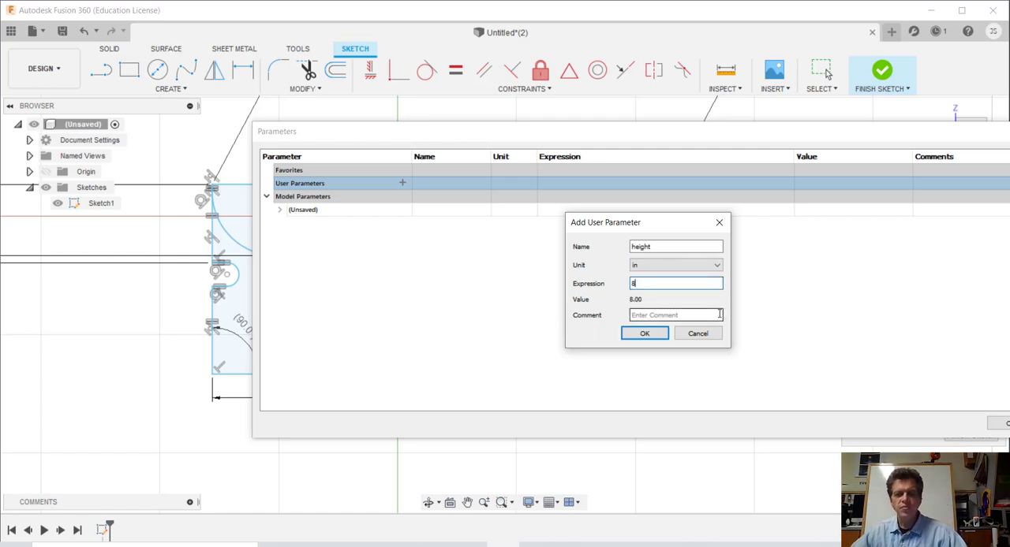
left_click(651, 316)
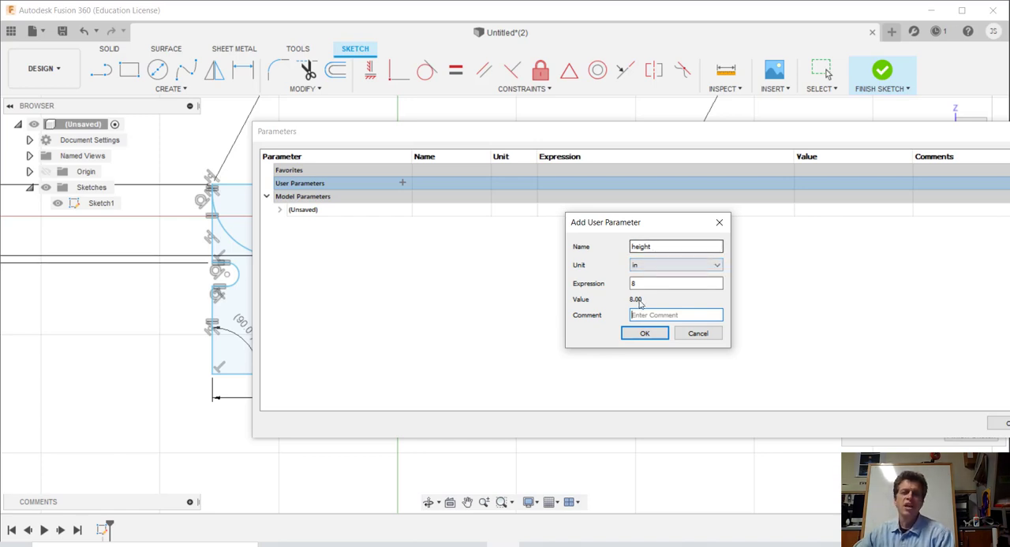
left_click(657, 316)
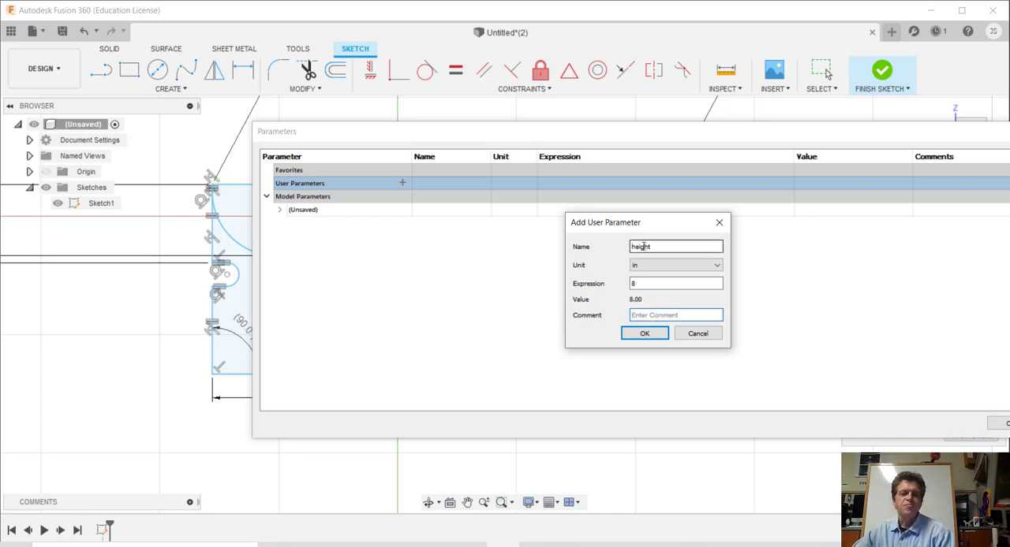
left_click(652, 335)
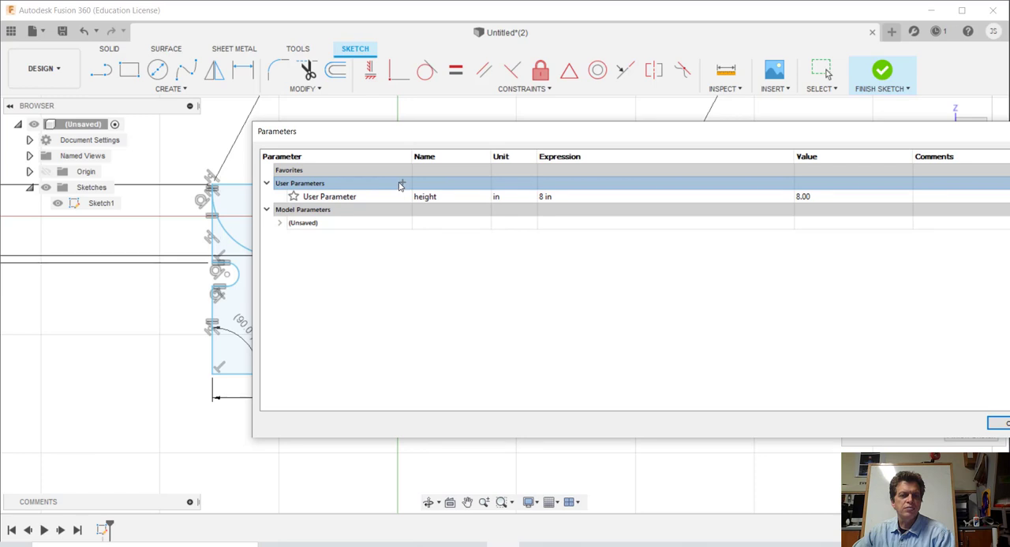
Step: Add a second user parameter named width with unit in and expression 15, and accept the parameter table
left_click(402, 184)
type("w")
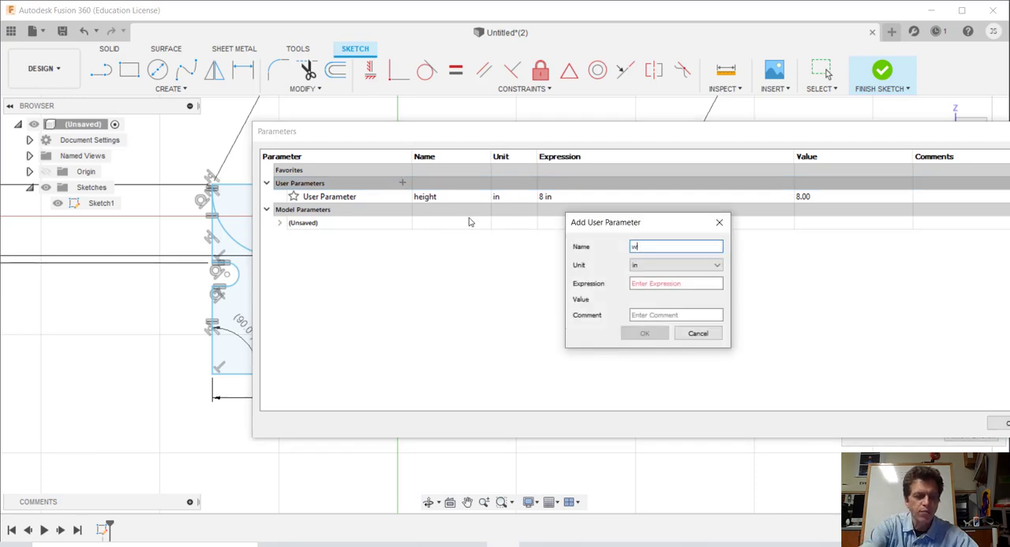
type("idth")
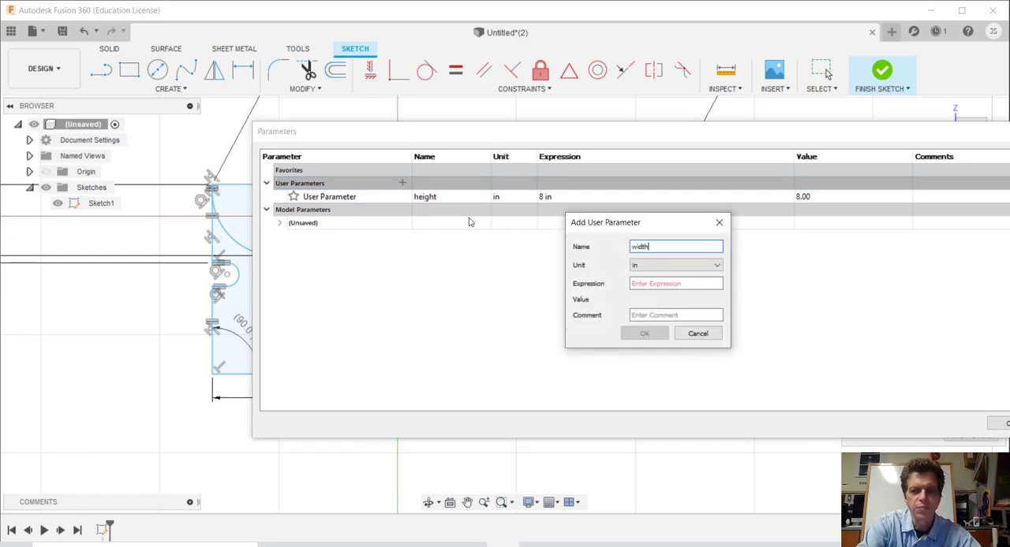
key("Tab")
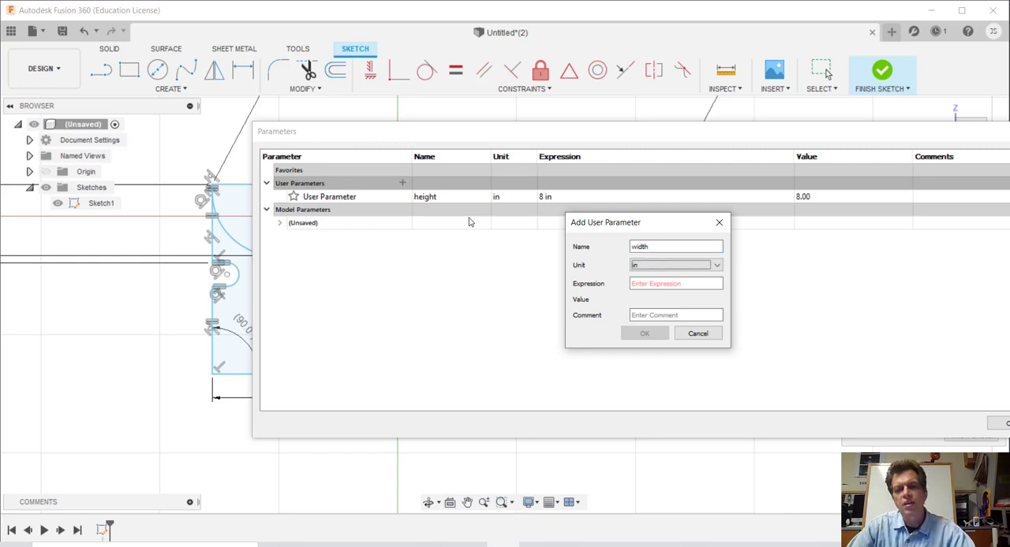
key("Tab")
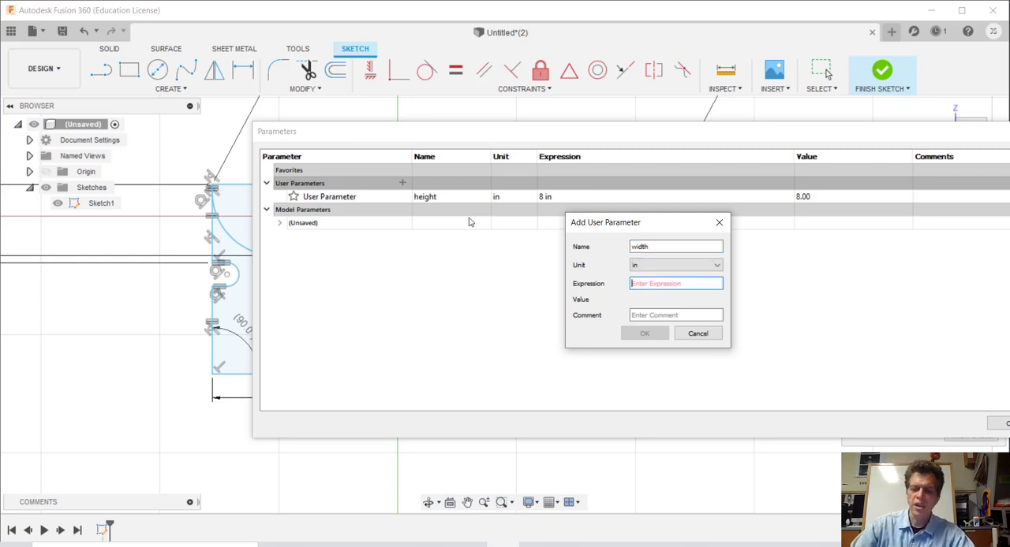
type("15")
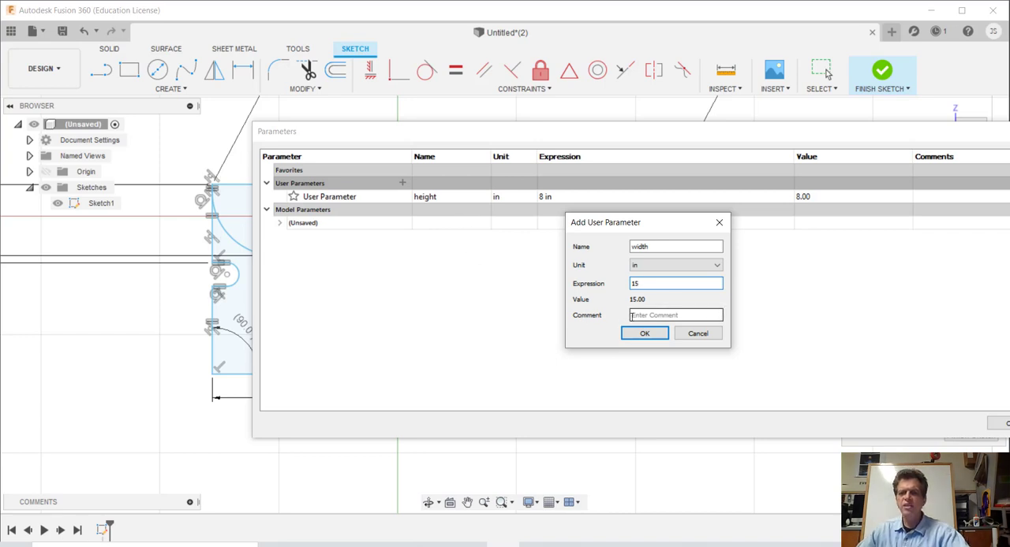
left_click(663, 318)
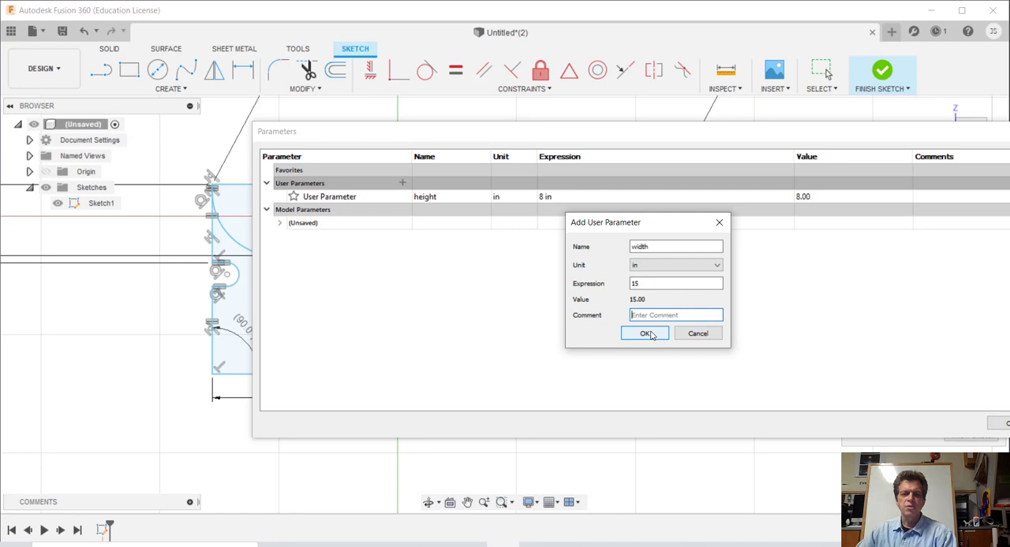
left_click(645, 333)
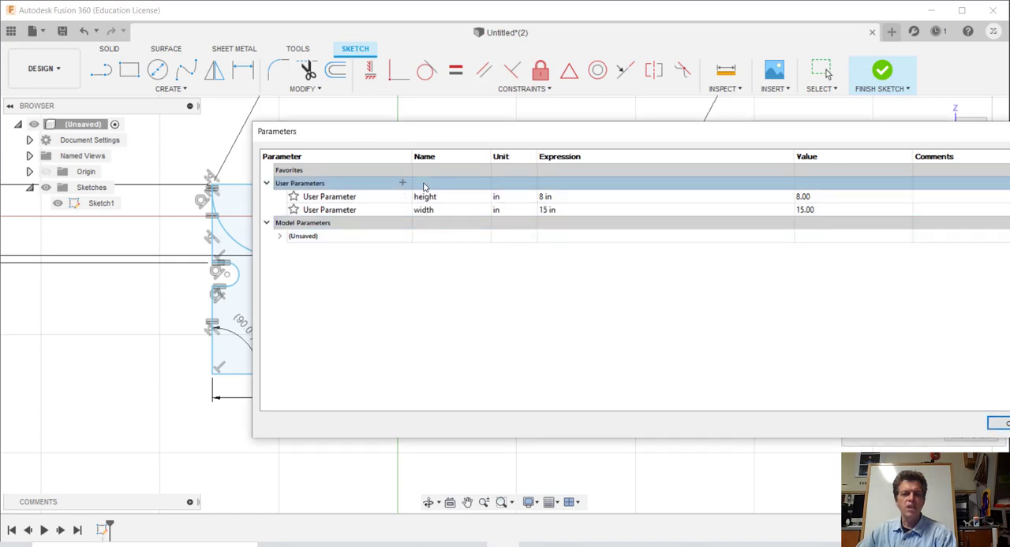
left_click_drag(635, 131, 532, 118)
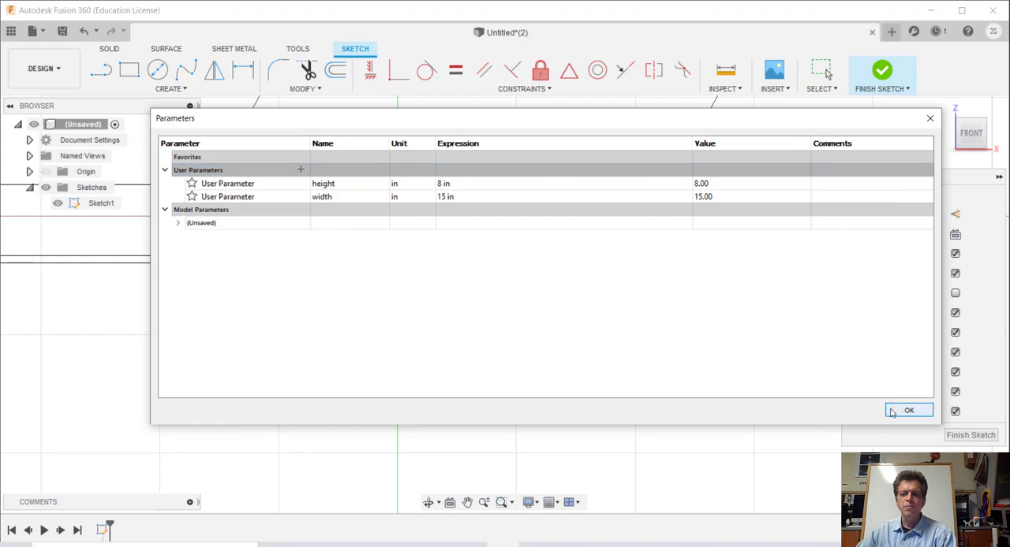
left_click(907, 411)
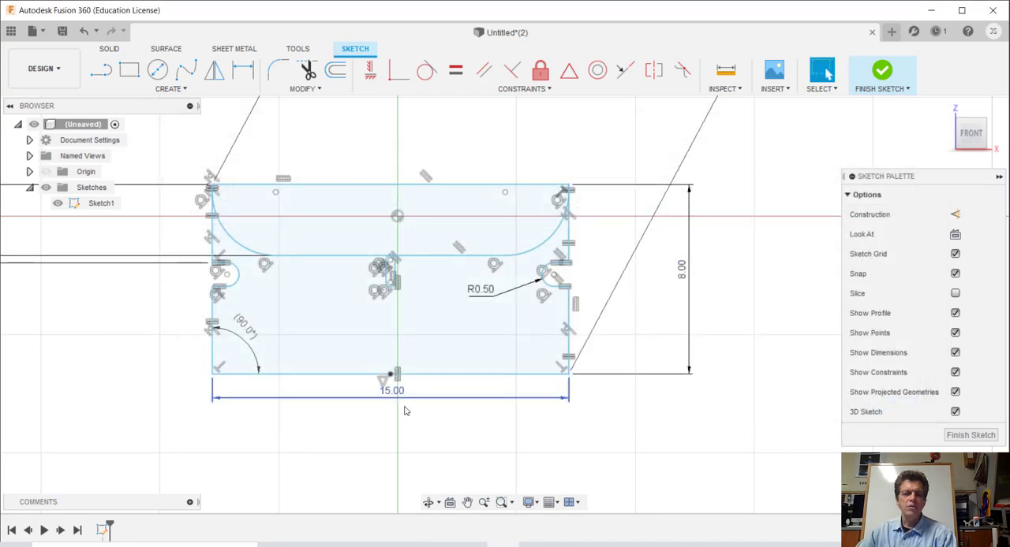
Step: Drive the sketch's overall vertical dimension with the height user parameter
double_click(687, 275)
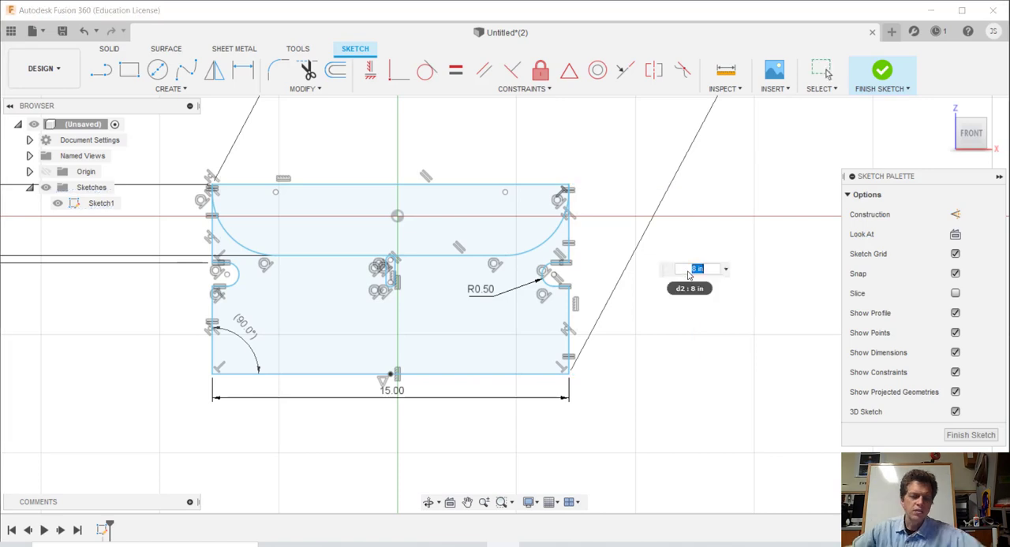
type("height")
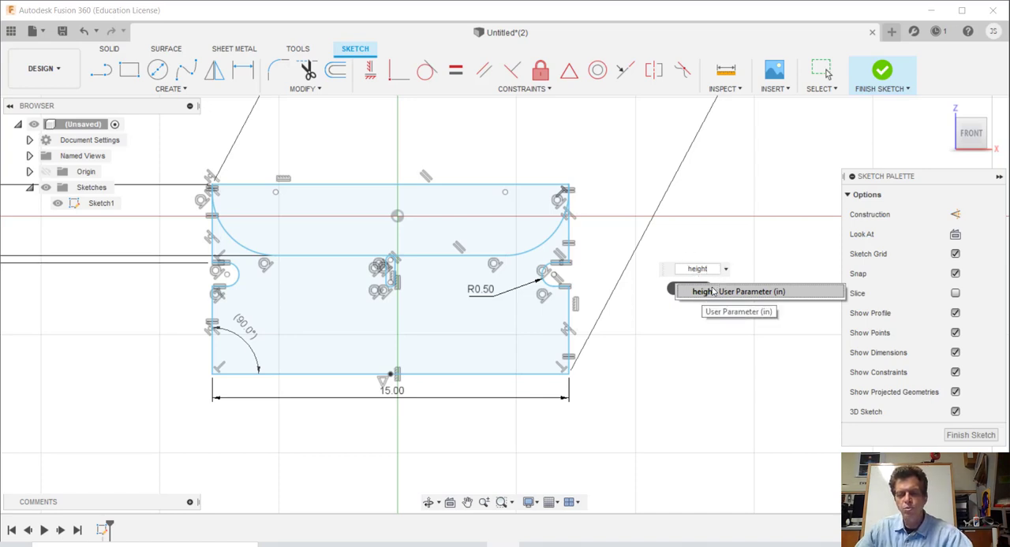
left_click(712, 292)
key("Return")
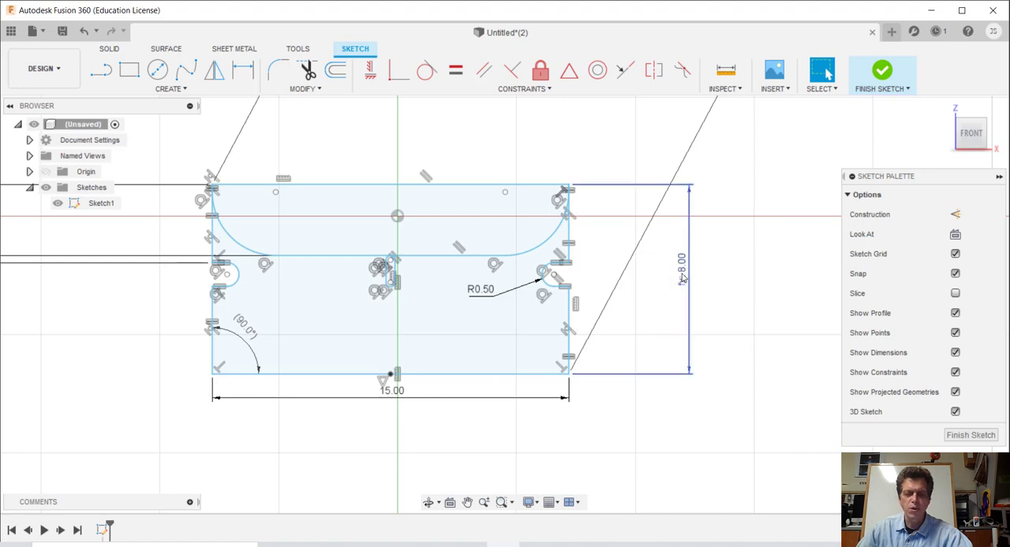
Step: Drive the sketch's overall horizontal dimension with the width user parameter
double_click(392, 391)
type("w")
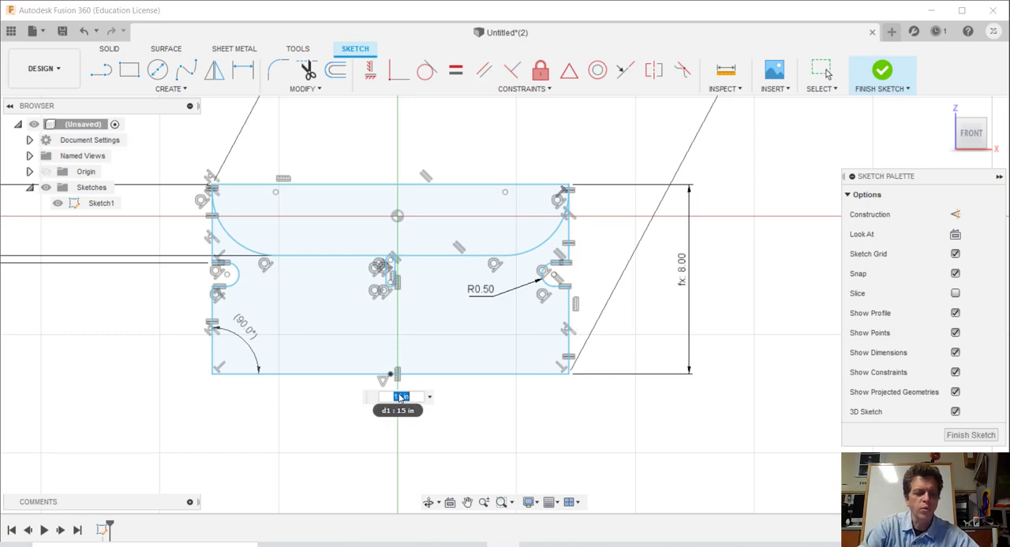
type("idth")
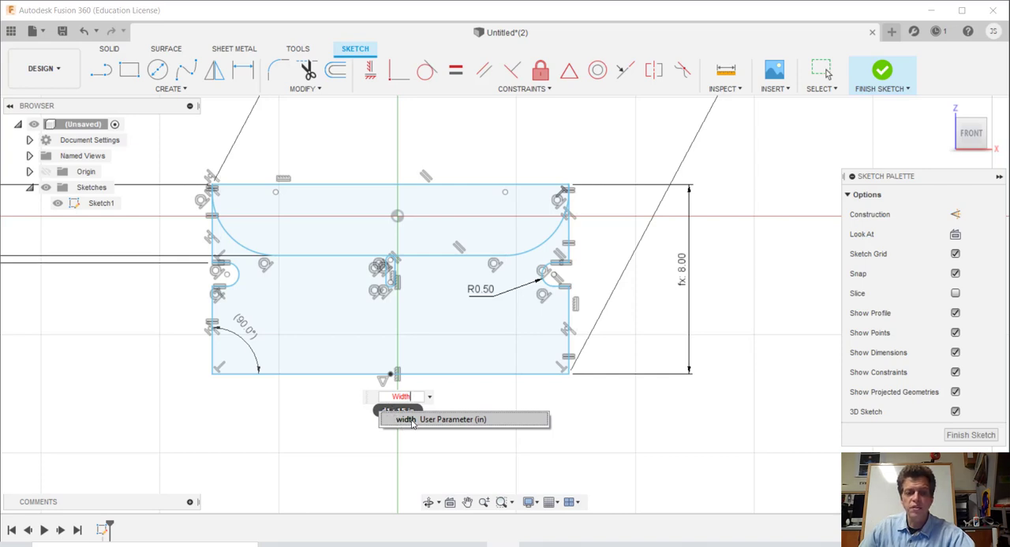
left_click(411, 421)
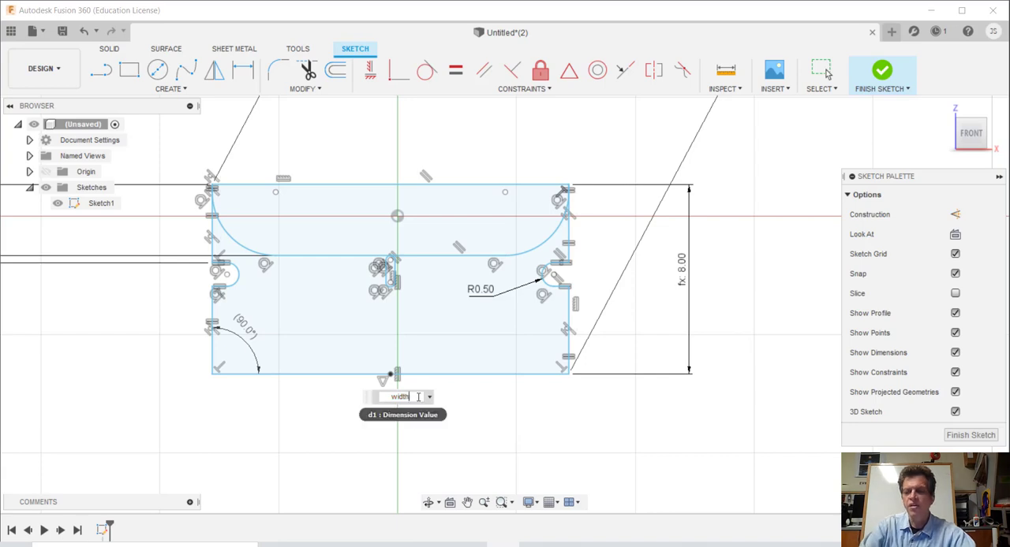
key("Return")
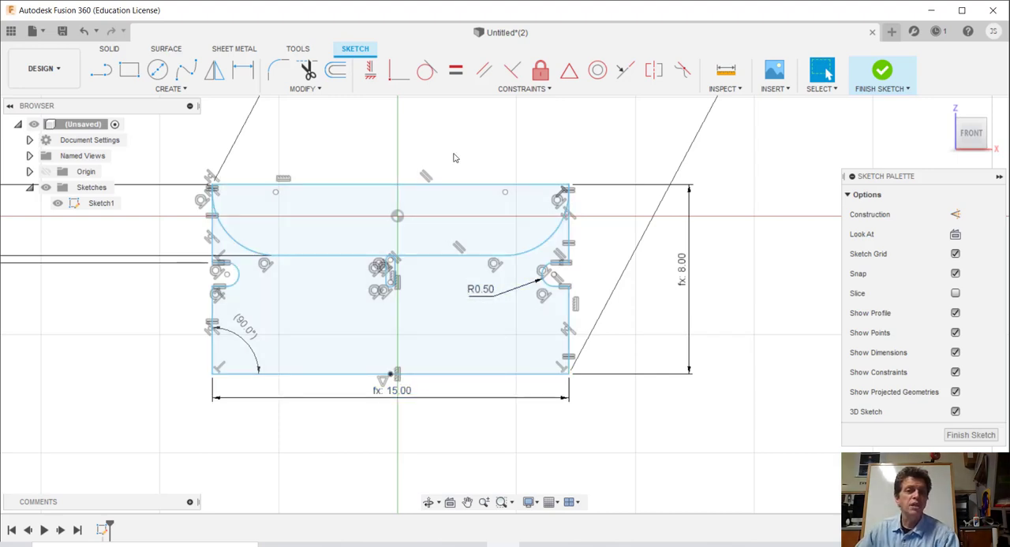
Step: Set the user parameters height to 9 in and width to 17 in, and accept the parameter table
left_click(314, 90)
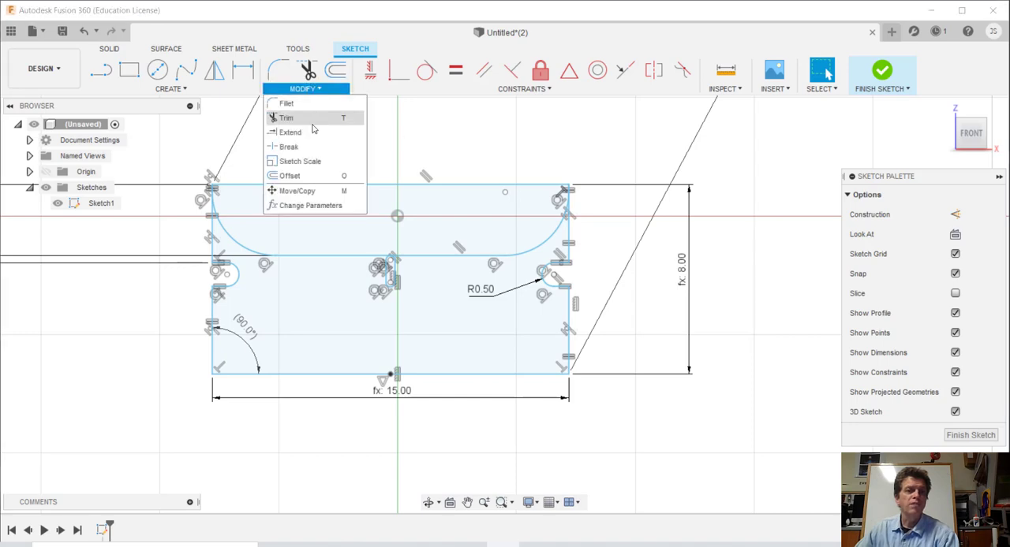
left_click(308, 206)
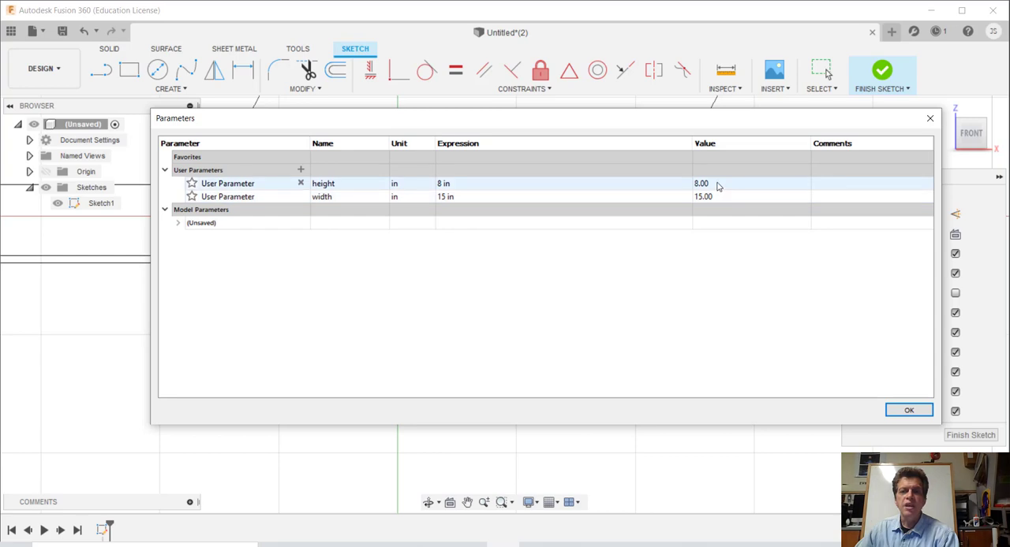
left_click(716, 186)
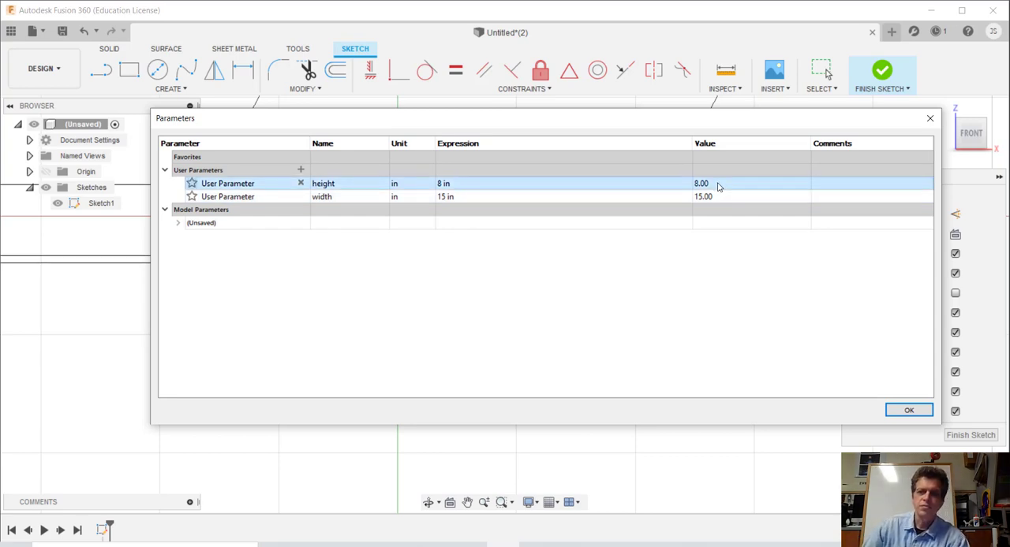
left_click(444, 187)
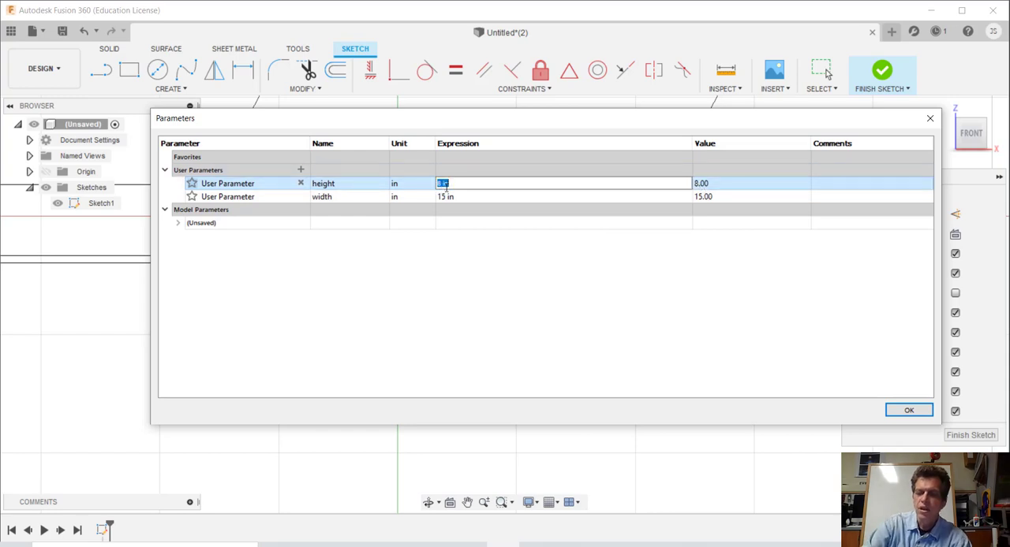
type("9")
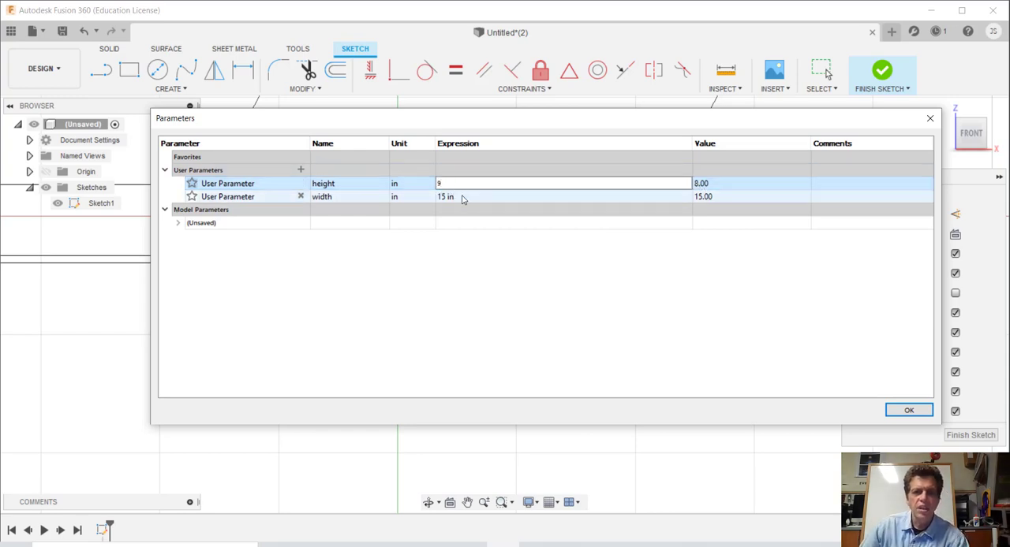
left_click(421, 210)
left_click(453, 197)
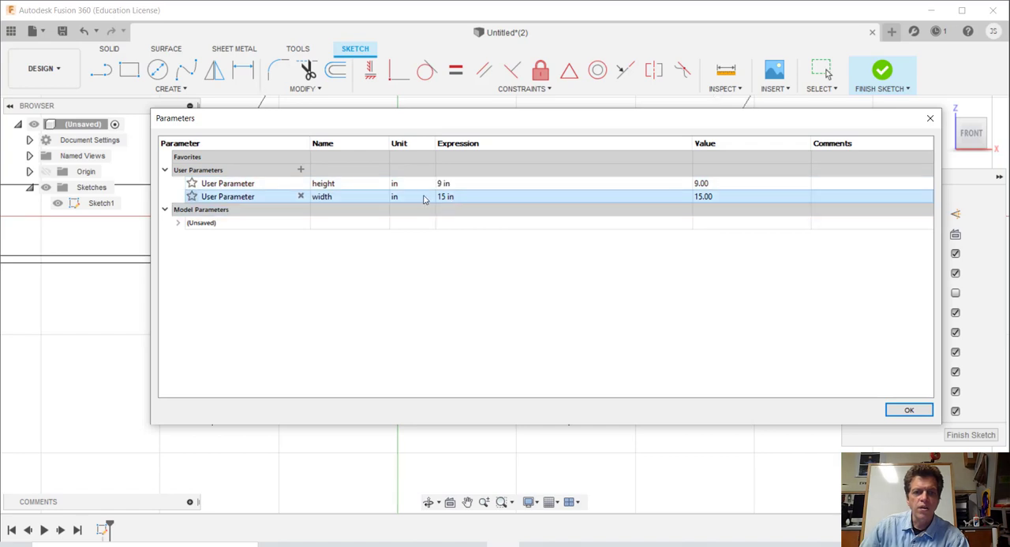
left_click(452, 196)
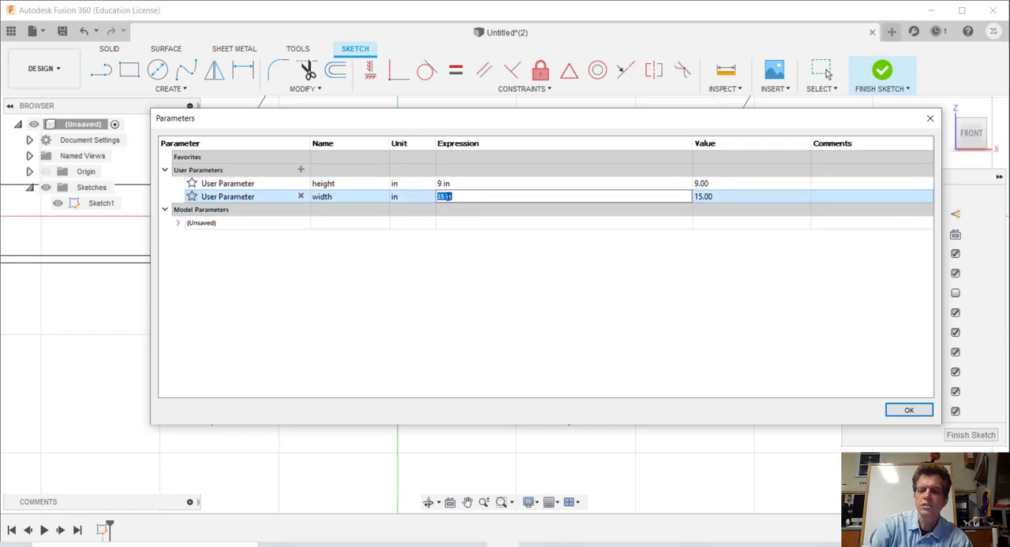
type("17 in")
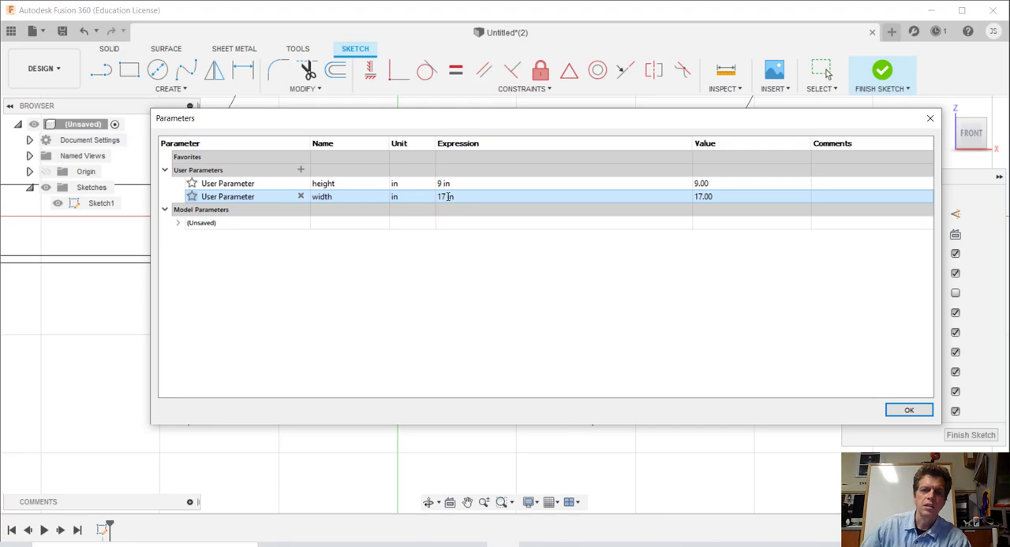
key("Return")
left_click(904, 411)
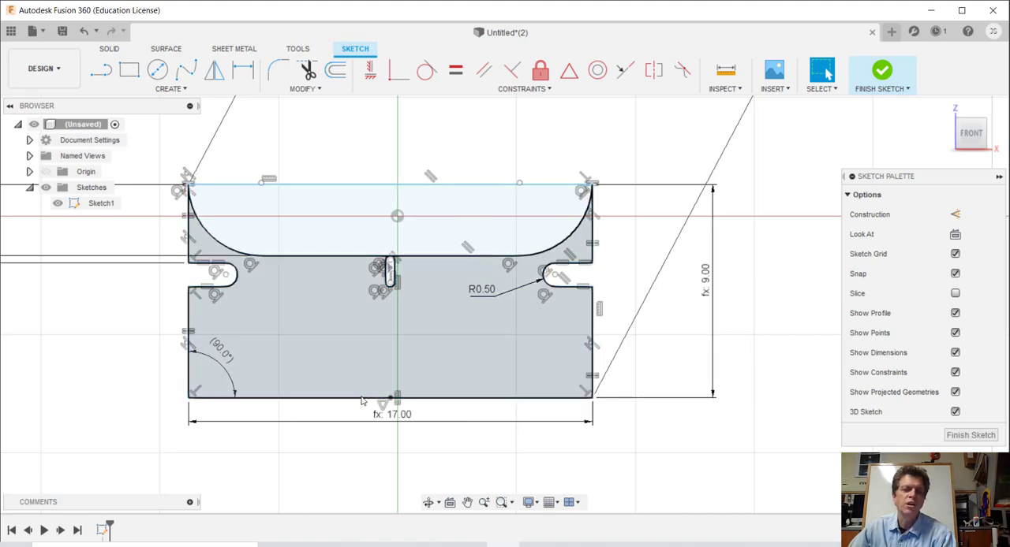
Step: Set the overall horizontal dimension of the sketch to the expression height*2
double_click(406, 417)
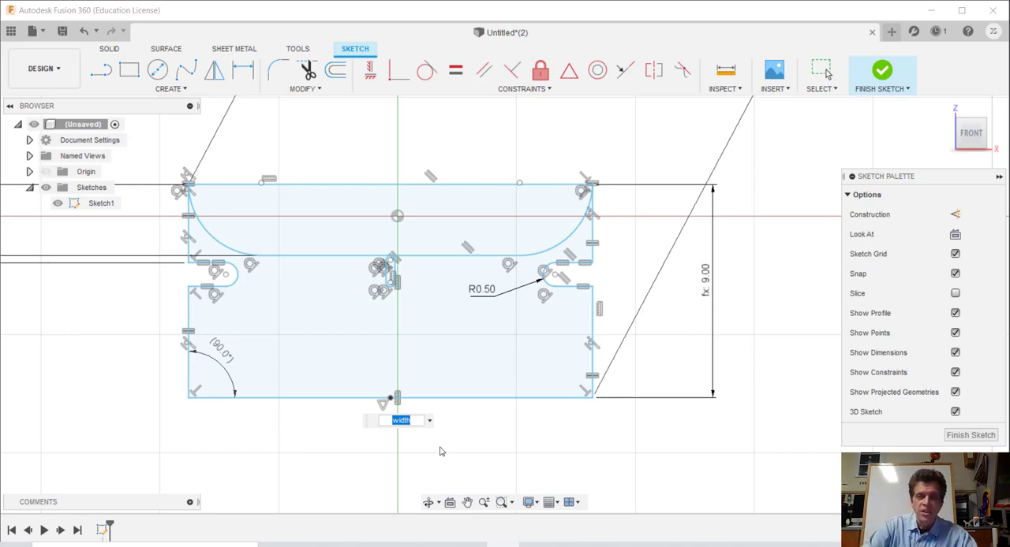
type("he")
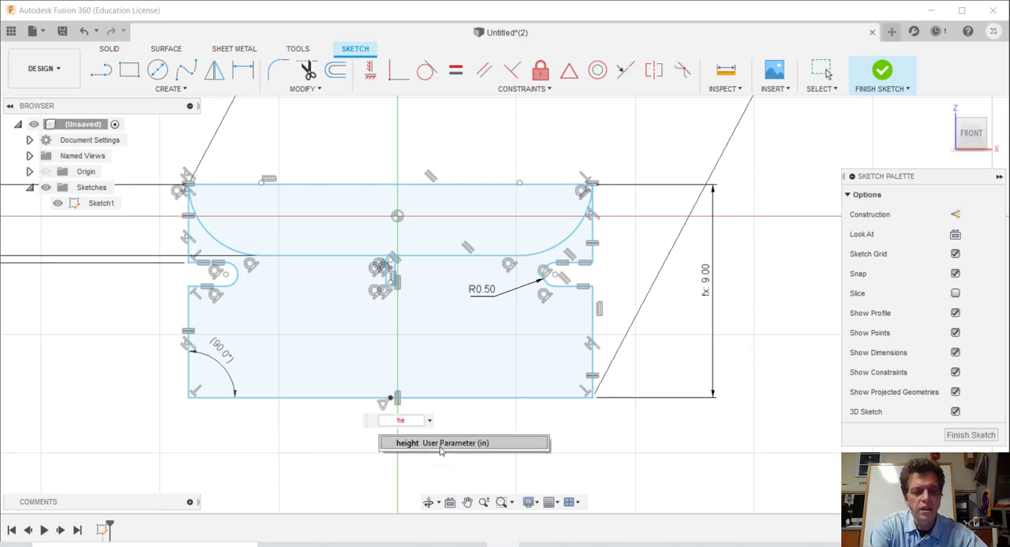
type("g")
key("BackSpace")
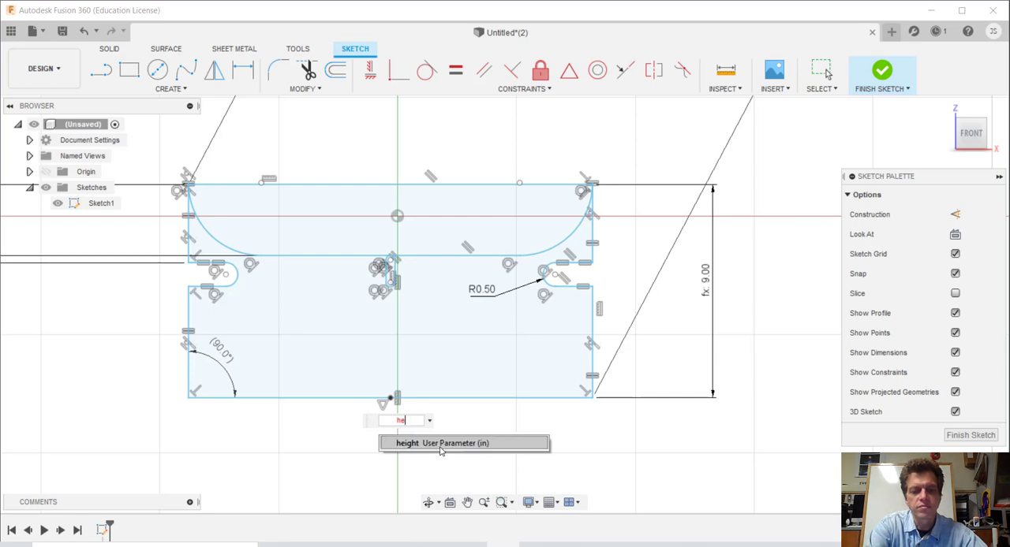
type("ight")
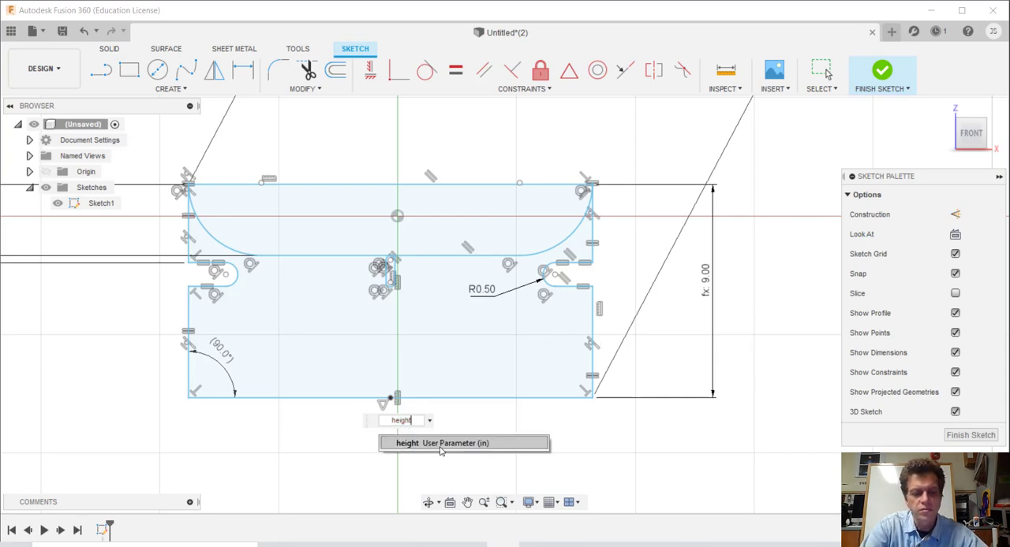
left_click(440, 443)
type("*2")
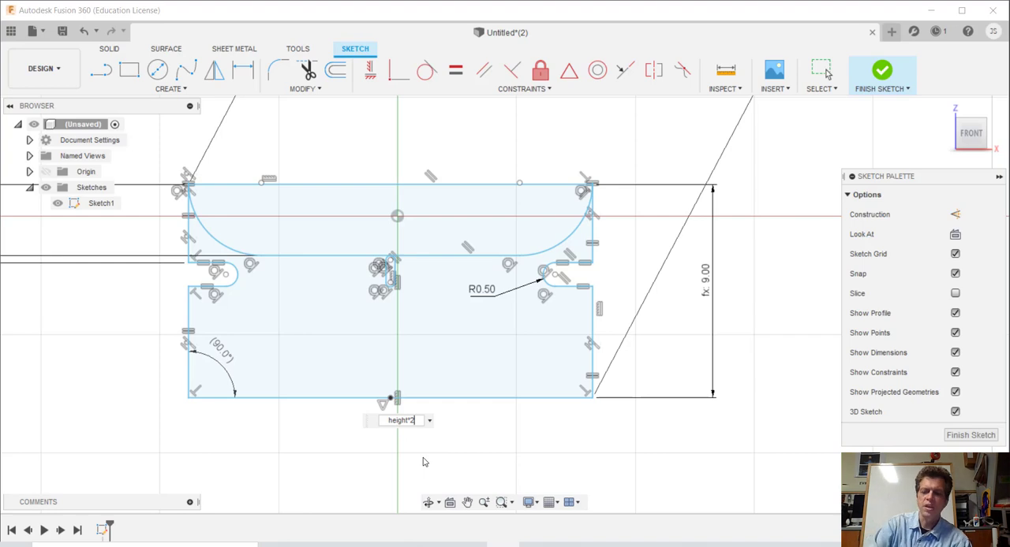
key("Return")
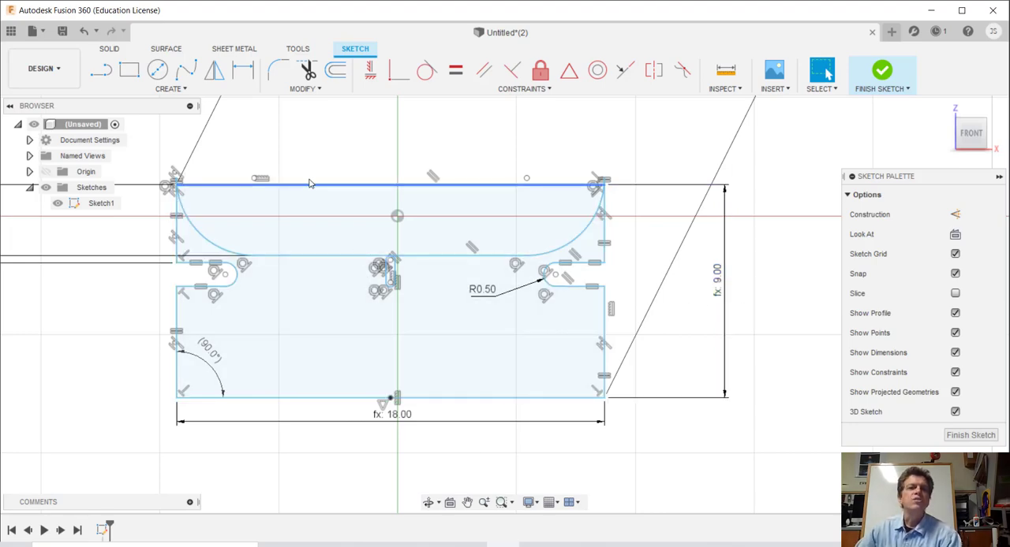
Step: Set the height user parameter to 7.5 in and accept the parameter table
left_click(307, 89)
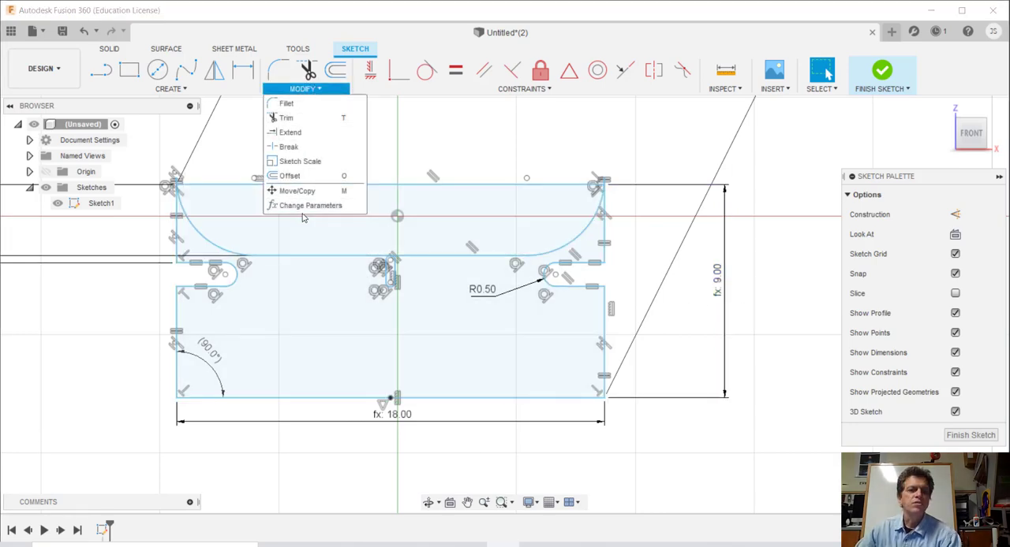
left_click(303, 207)
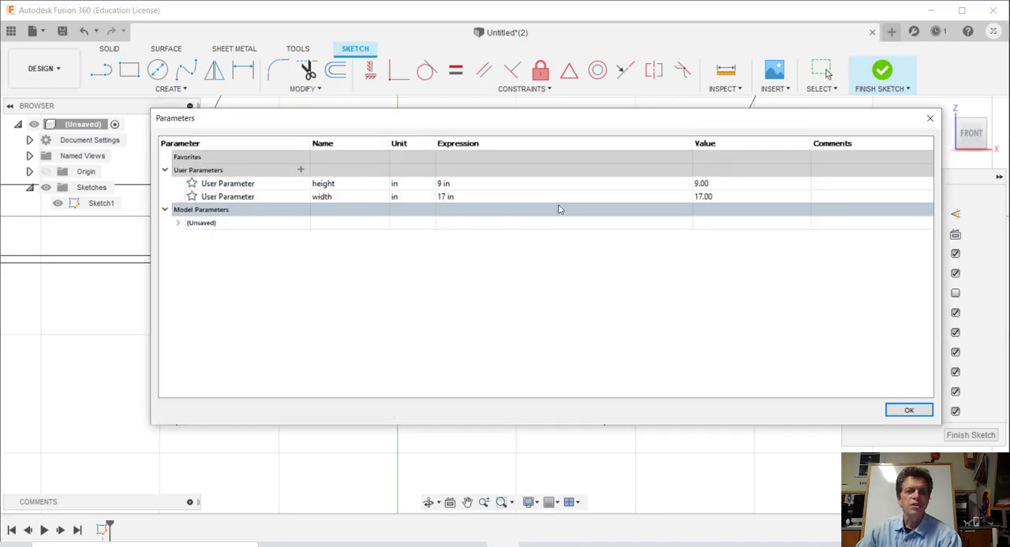
double_click(452, 187)
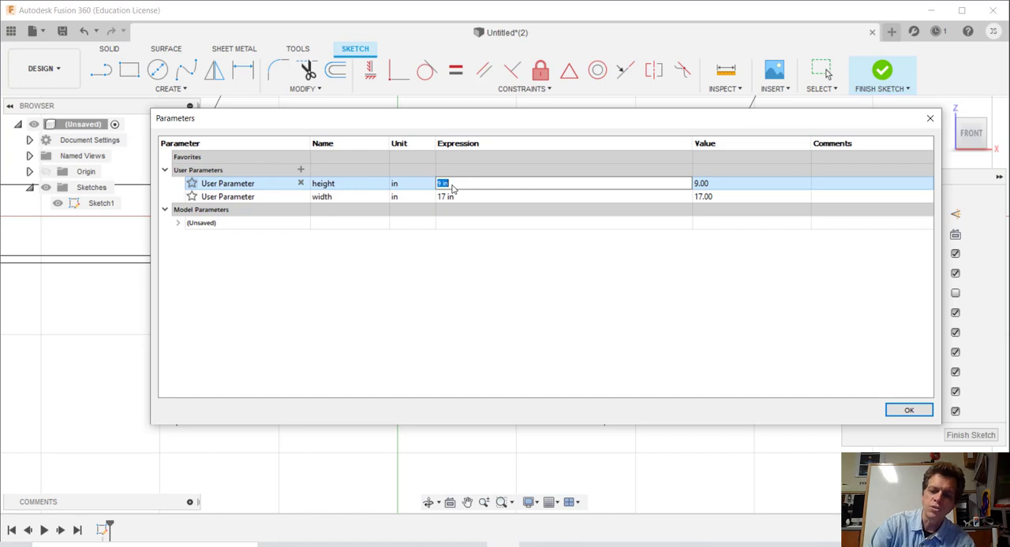
type("7.5")
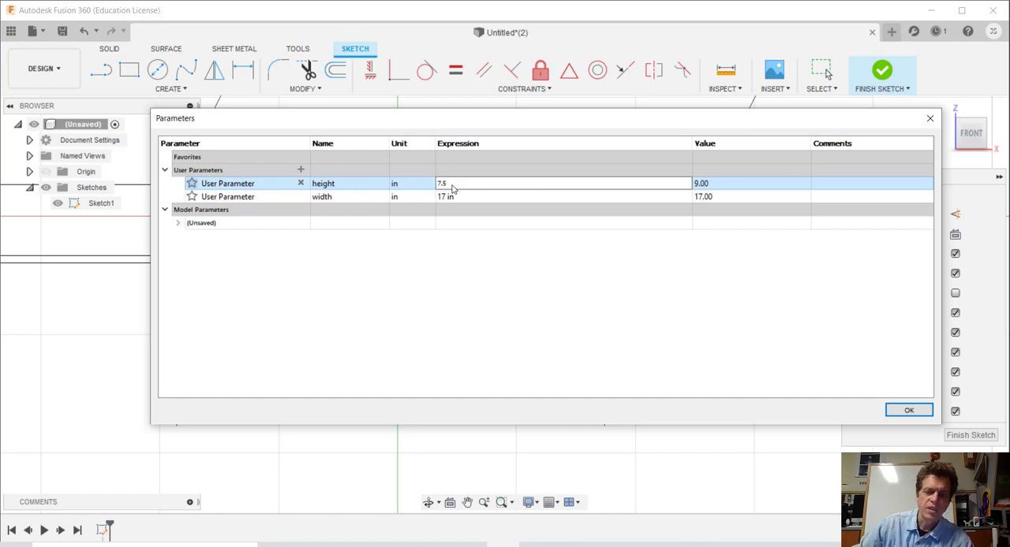
key("Return")
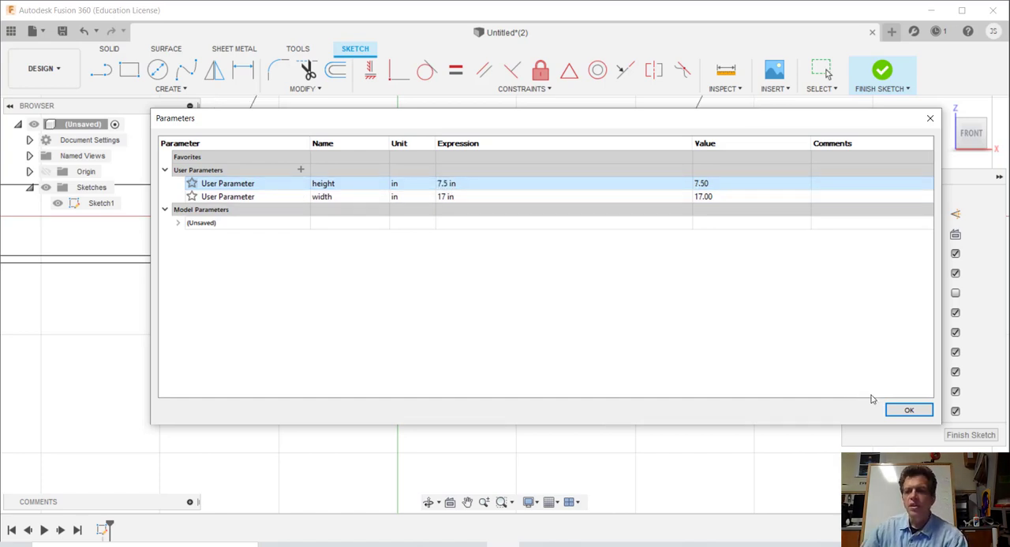
left_click(908, 410)
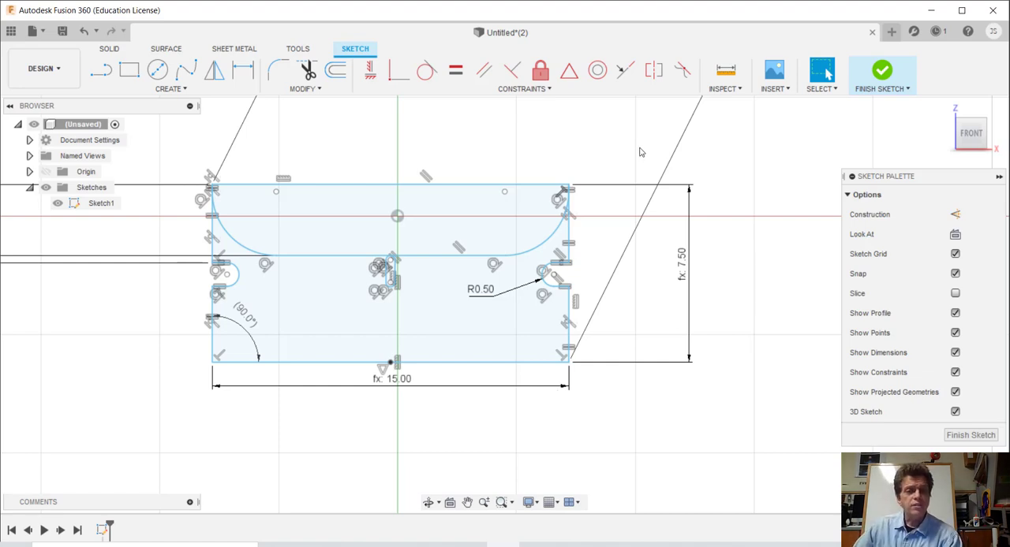
left_click(646, 185)
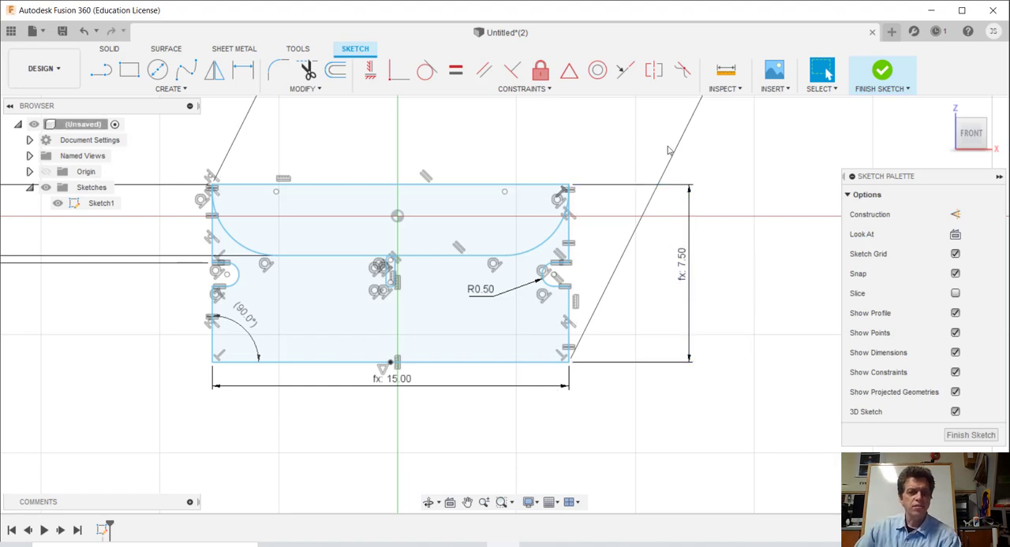